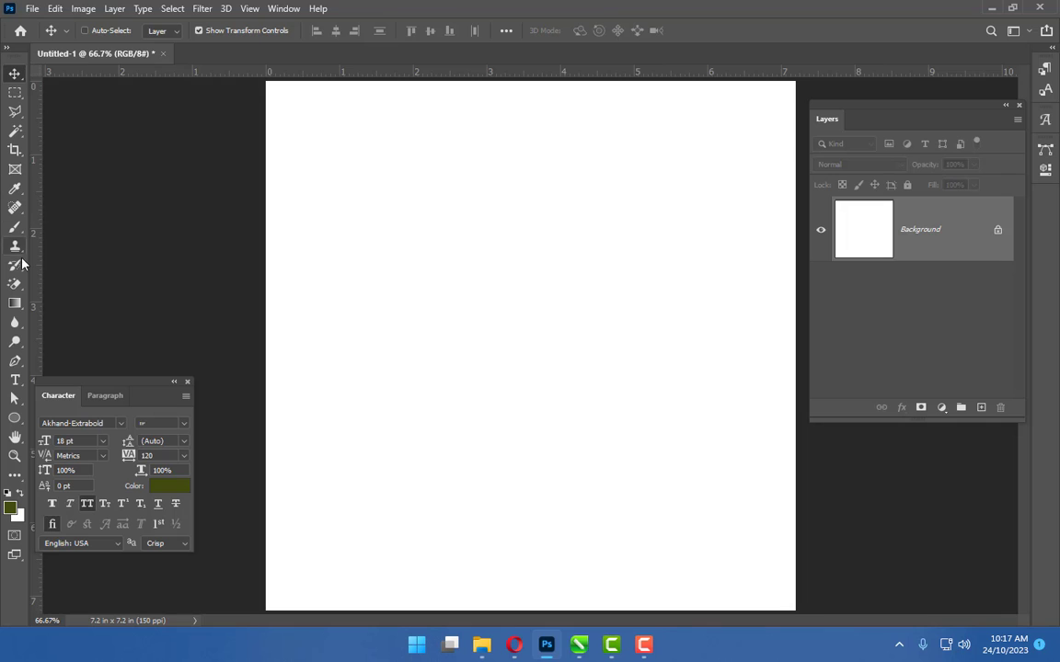
# Type a capital letter A on the canvas with the Type tool and commit it
pyautogui.click(15, 380)
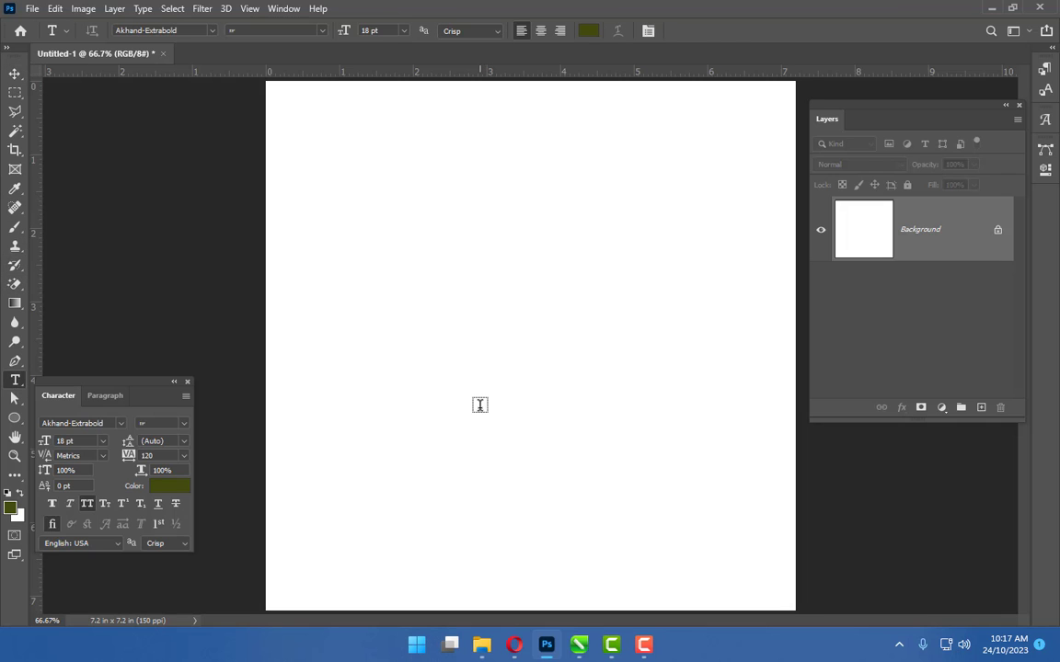
pyautogui.click(472, 381)
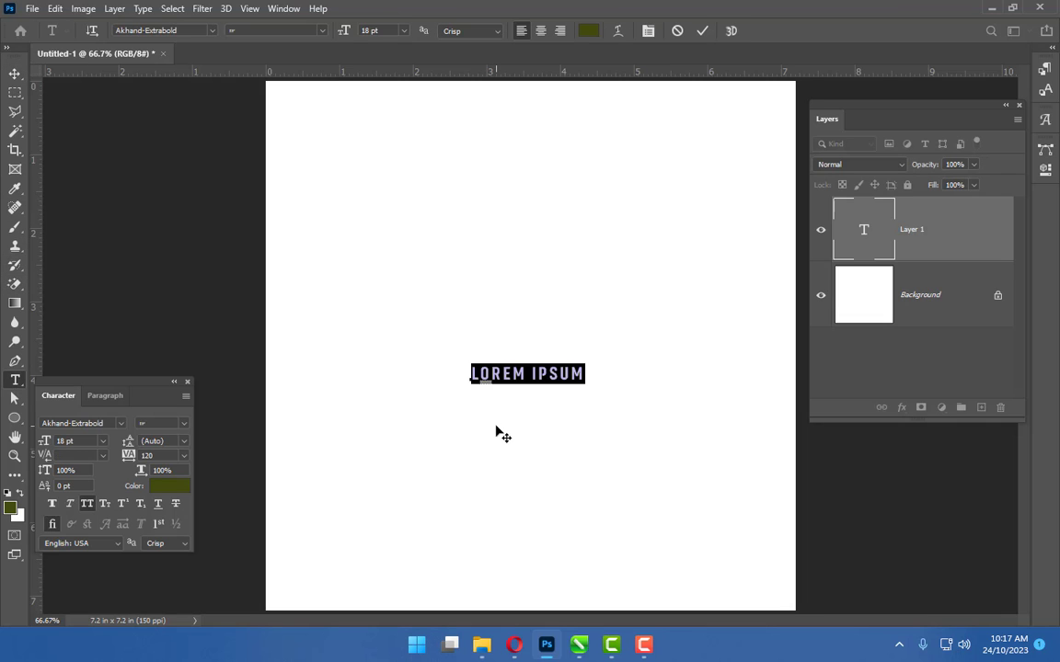
pyautogui.write('A')
pyautogui.click(14, 74)
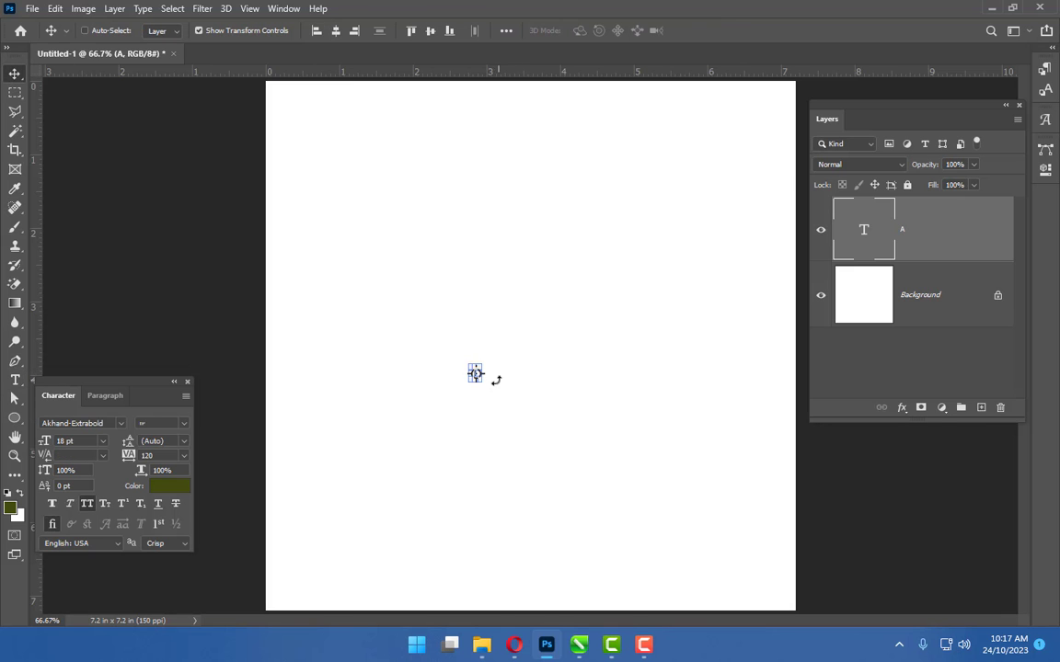
# Scale the A up to about 447 pt so it fills most of the canvas height
pyautogui.moveTo(480, 380); pyautogui.dragTo(668, 550)
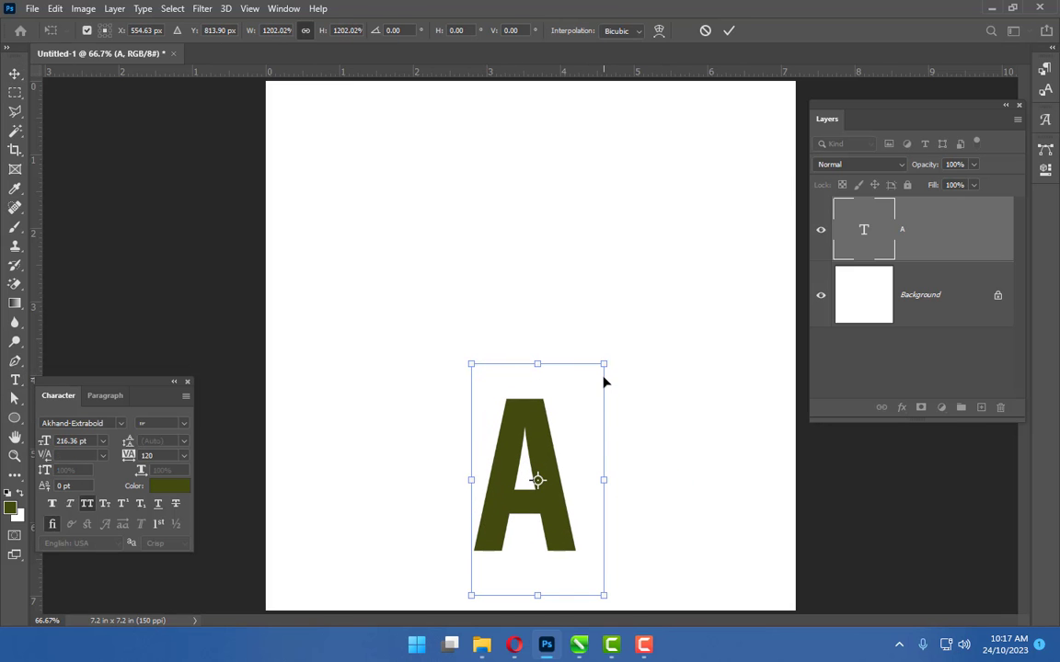
pyautogui.moveTo(648, 319); pyautogui.dragTo(745, 113)
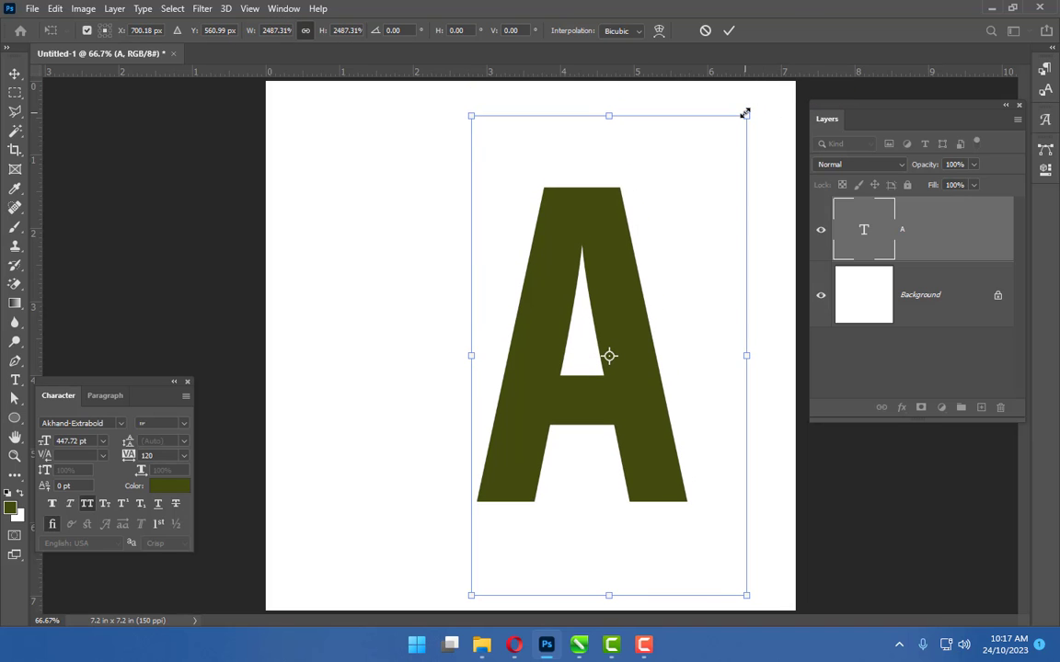
pyautogui.press('Return')
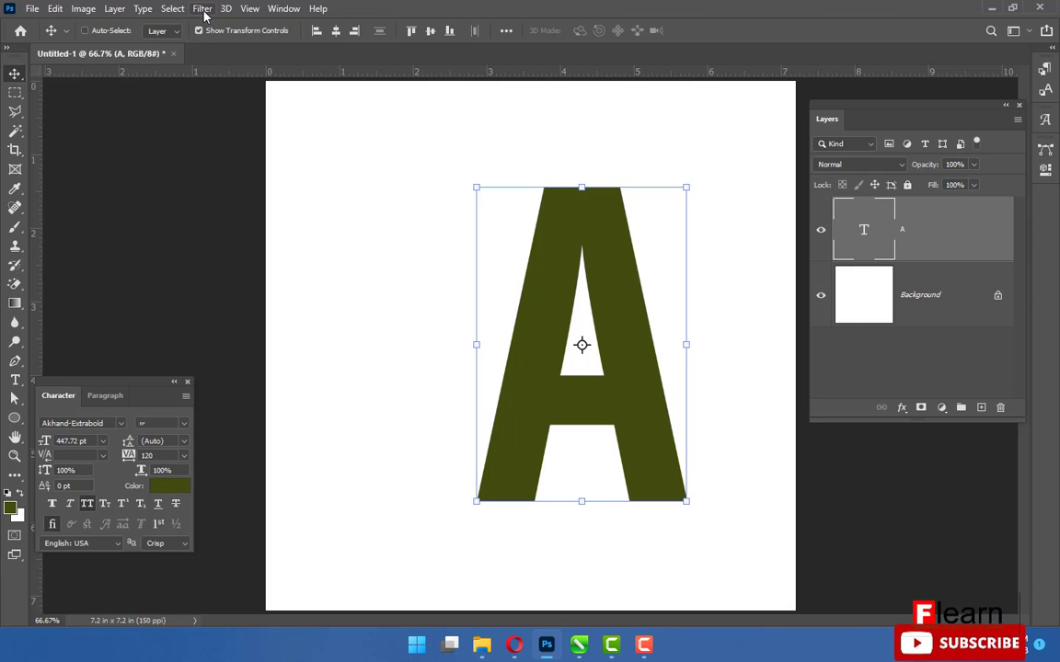
# Align the A to the canvas, centering it both horizontally and vertically
pyautogui.click(505, 32)
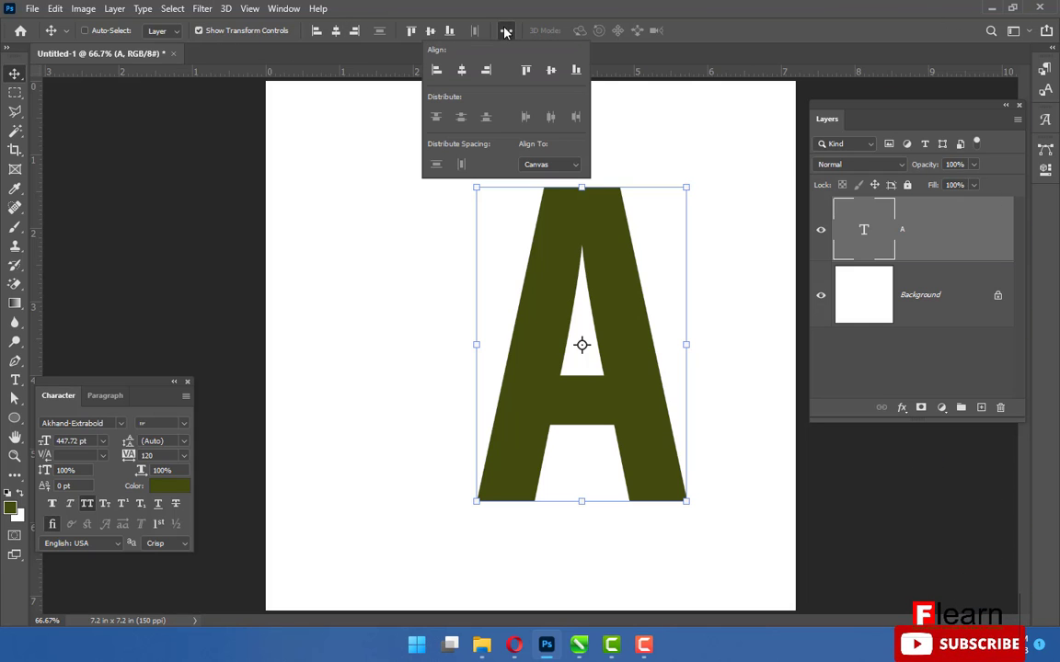
pyautogui.click(566, 163)
pyautogui.click(552, 187)
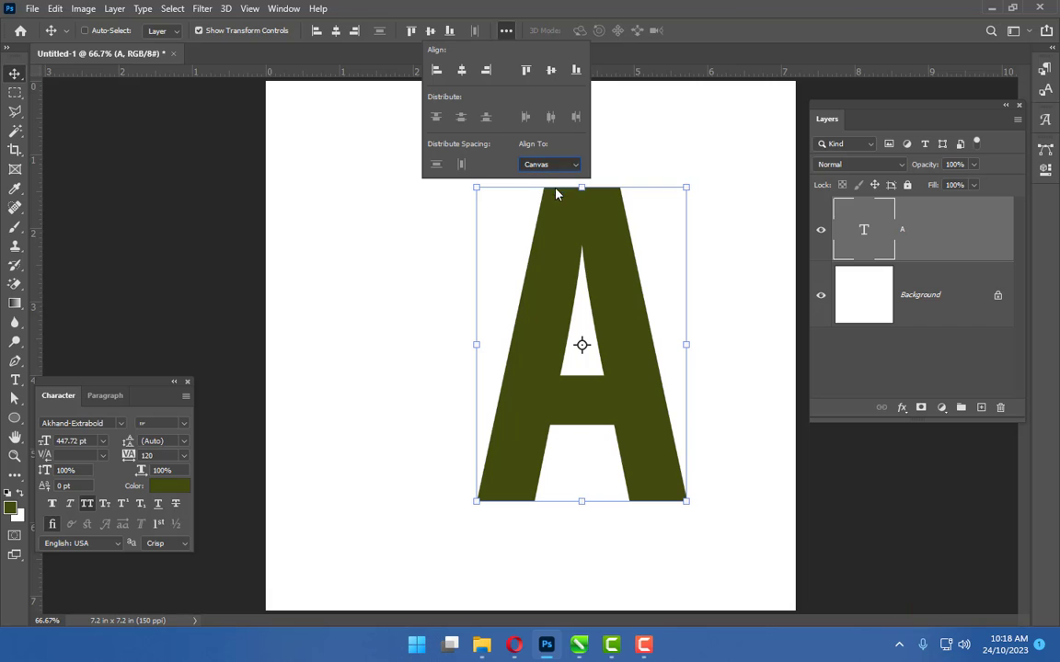
pyautogui.click(461, 71)
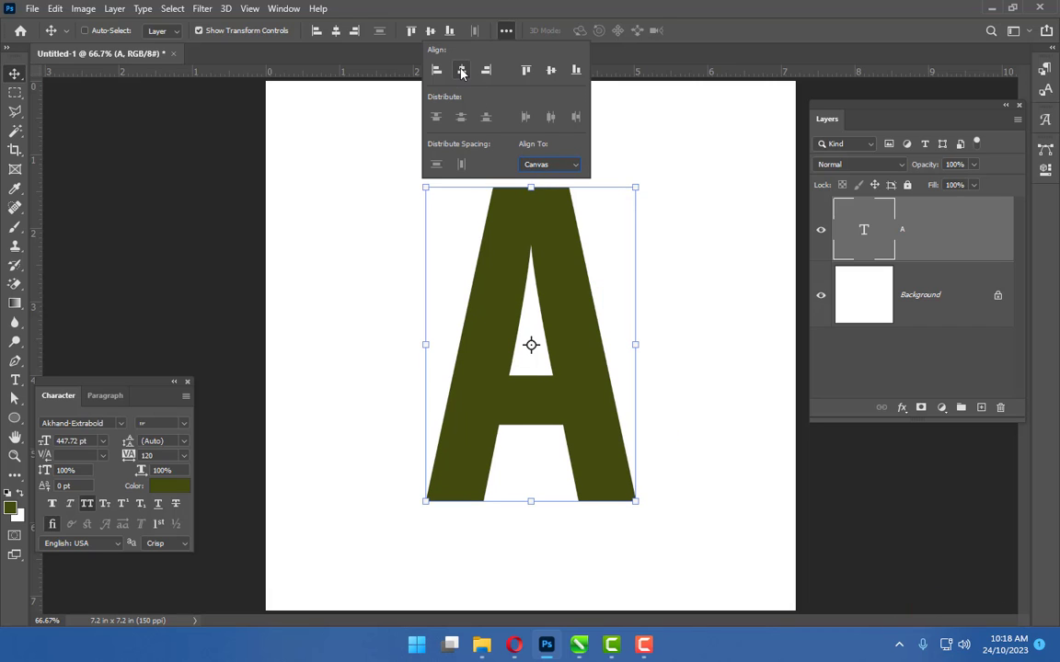
pyautogui.click(550, 71)
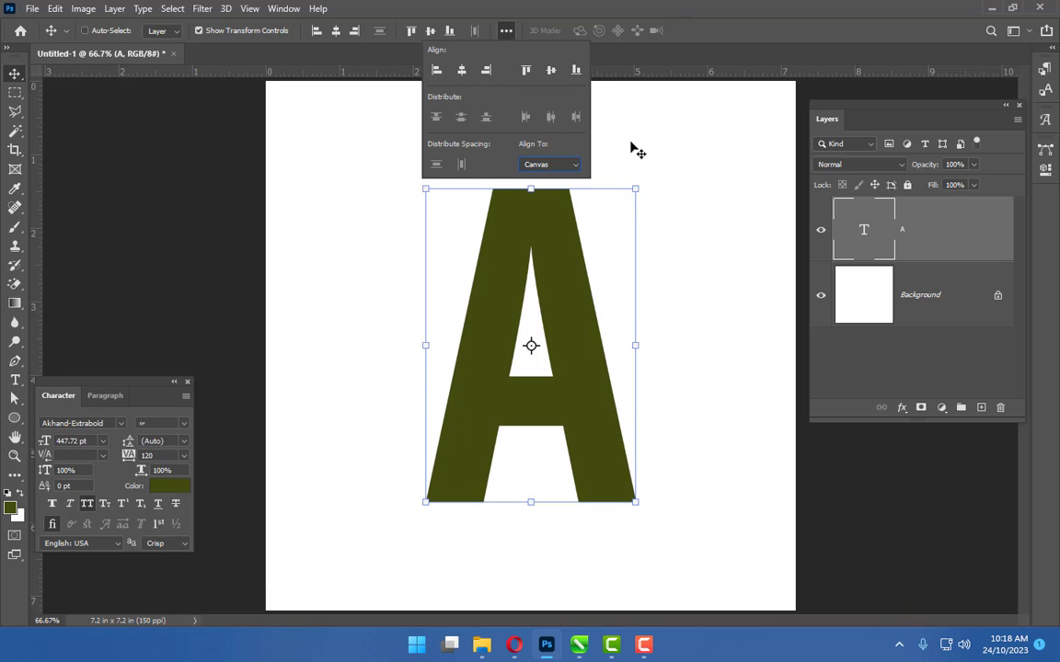
pyautogui.click(653, 168)
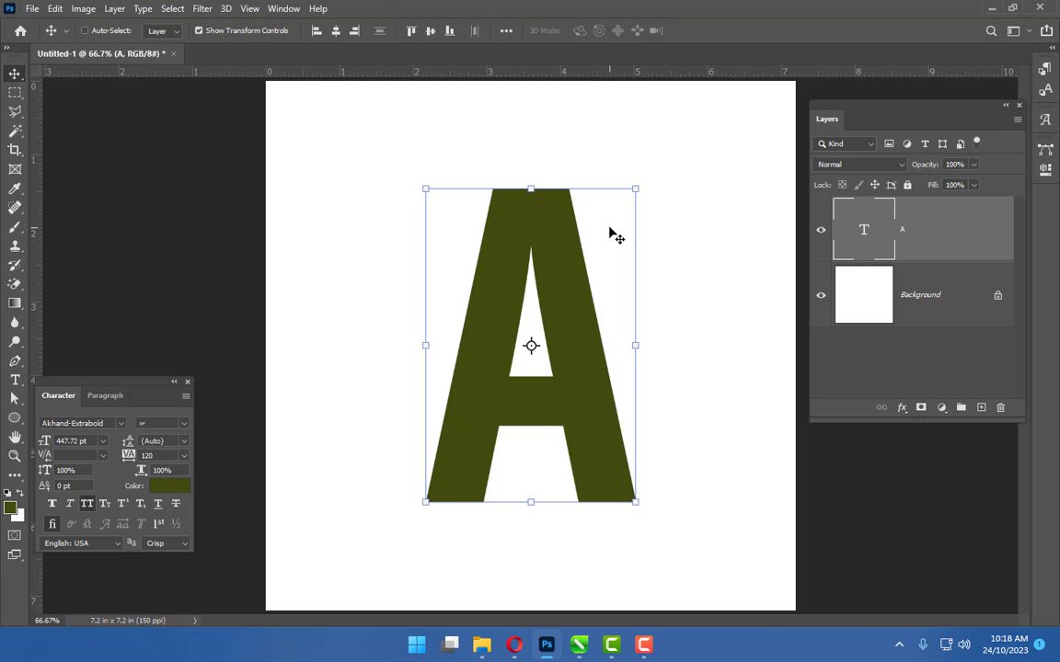
# Nudge the A down slightly on the canvas
pyautogui.press('Down')
pyautogui.press('Down')
pyautogui.press('Down')
pyautogui.press('Down')
pyautogui.press('Down')
pyautogui.press('Down')
pyautogui.press('Down')
pyautogui.press('Down')
pyautogui.press('Down')
pyautogui.press('Down')
pyautogui.press('Down')
pyautogui.press('Down')
pyautogui.press('Down')
pyautogui.press('Down')
pyautogui.press('Down')
pyautogui.press('Down')
pyautogui.press('Down')
pyautogui.press('Down')
pyautogui.press('Down')
pyautogui.press('Down')
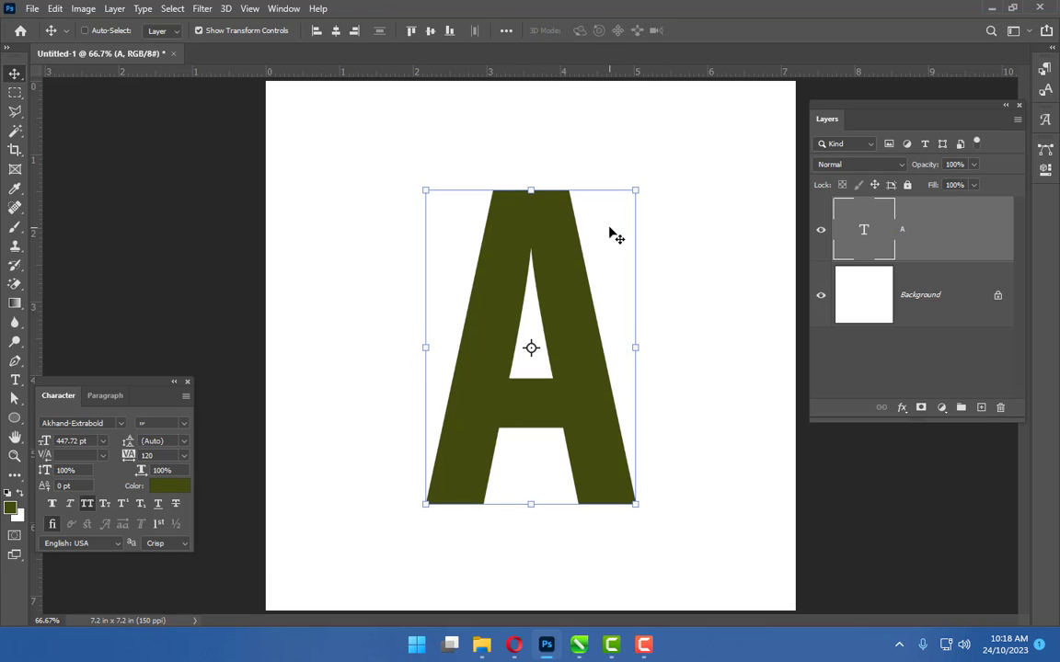
pyautogui.press('Down')
pyautogui.press('Down')
pyautogui.press('Down')
pyautogui.press('Down')
pyautogui.press('Down')
pyautogui.press('Down')
pyautogui.press('Down')
pyautogui.press('Down')
pyautogui.press('Down')
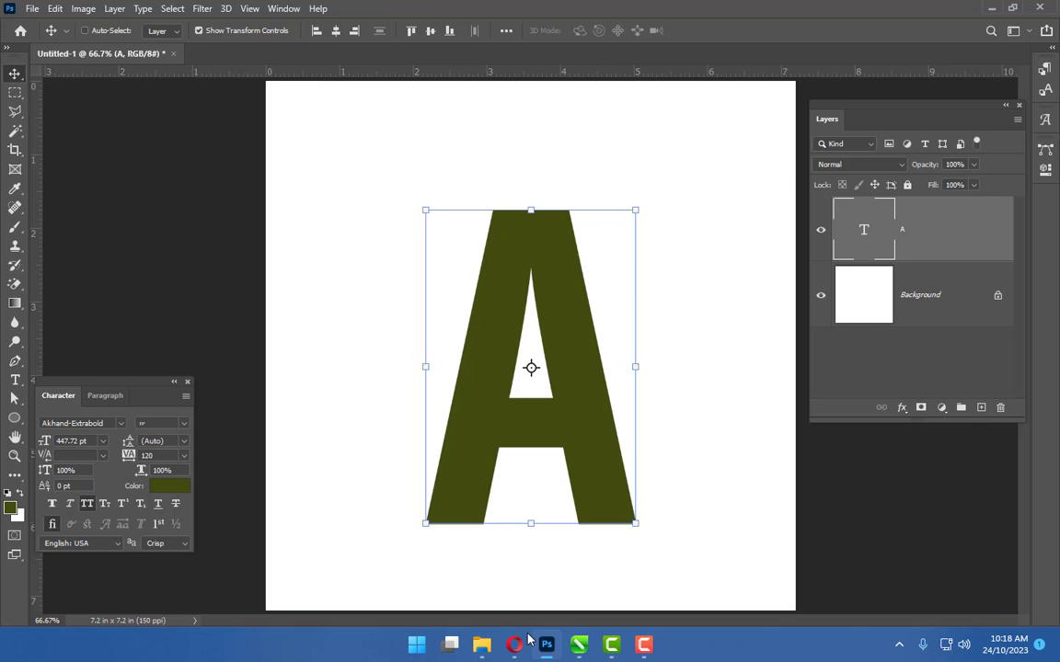
# Drag the impala photo from File Explorer into the document and position it over the canvas
pyautogui.click(481, 644)
pyautogui.moveTo(429, 563); pyautogui.dragTo(384, 310)
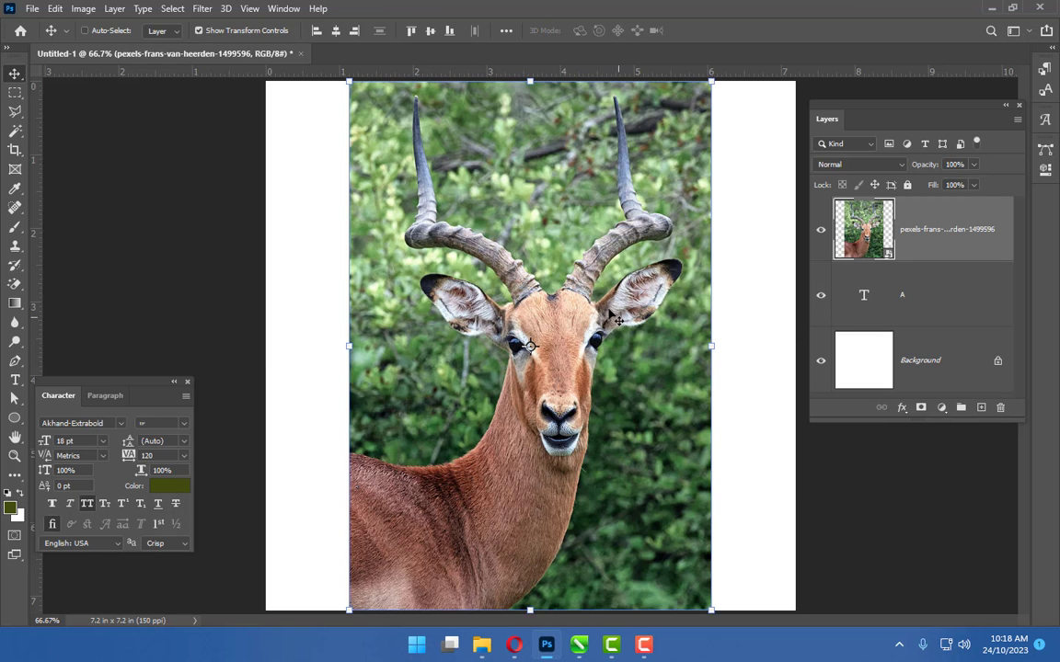
pyautogui.moveTo(538, 267); pyautogui.dragTo(590, 283)
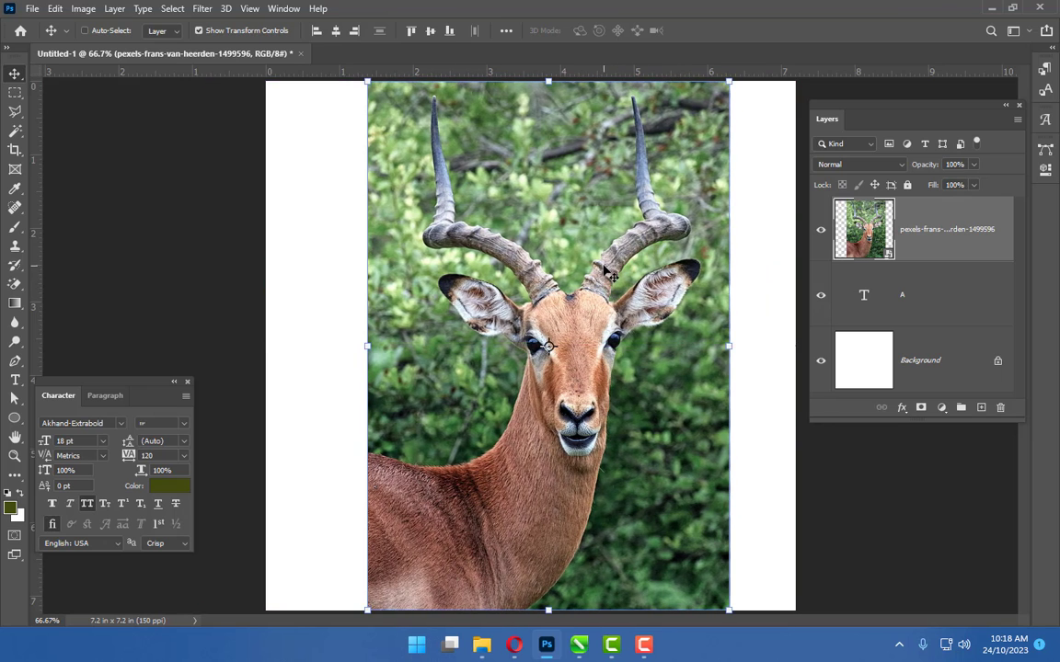
# Flip the impala photo horizontally using Free Transform
pyautogui.press('ctrl')
pyautogui.hotkey('ctrl', 't')
pyautogui.rightClick(614, 232)
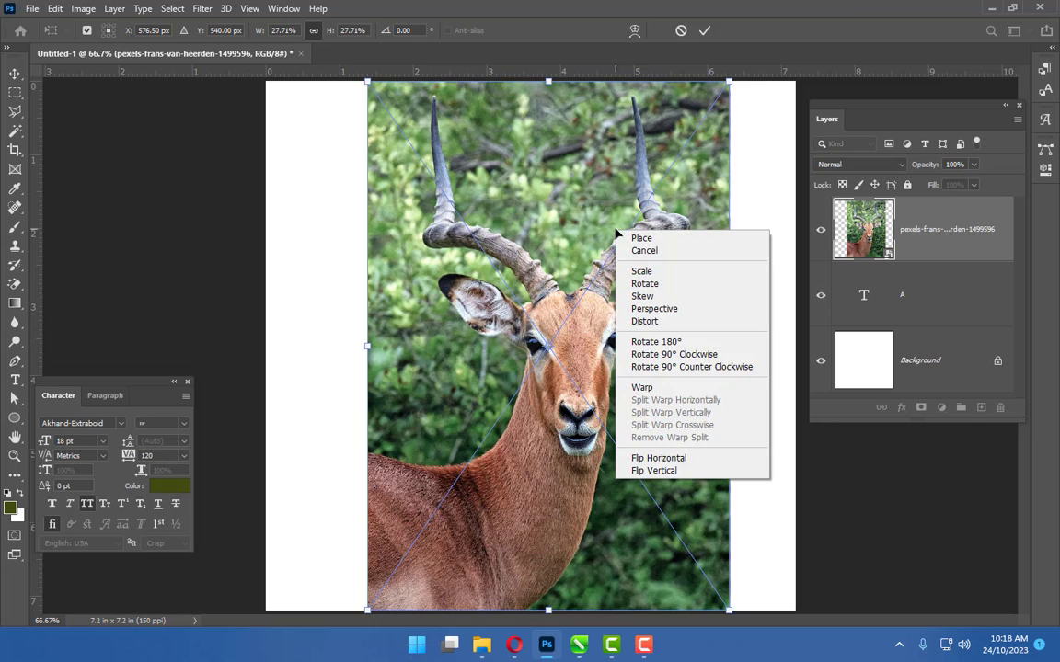
pyautogui.click(642, 459)
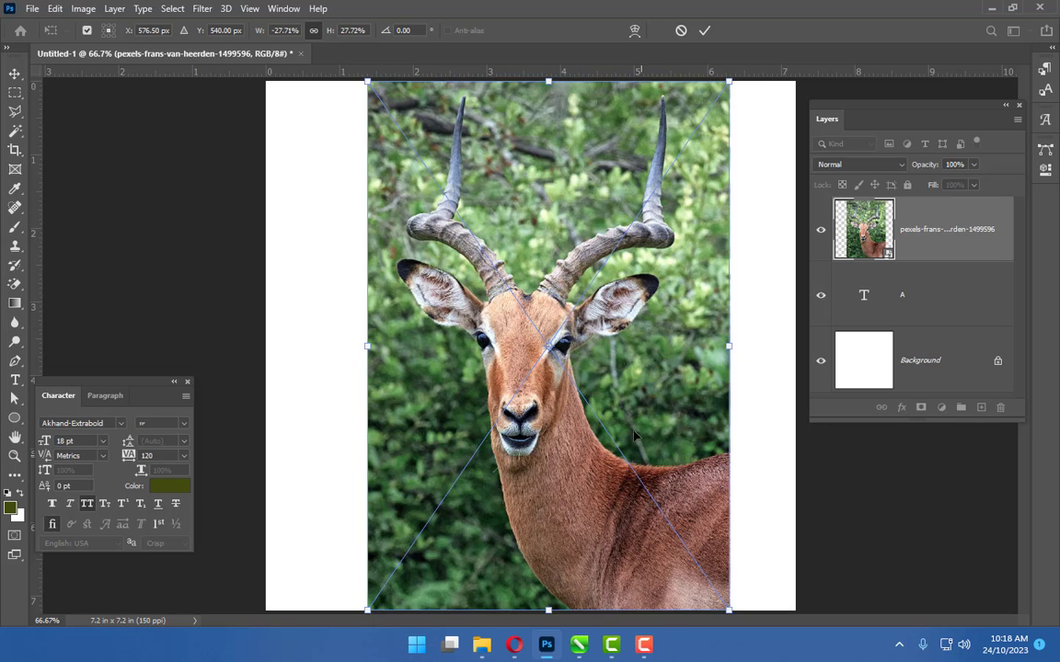
# Scale the photo down to about 20% and move it over the A
pyautogui.moveTo(643, 415); pyautogui.dragTo(574, 404)
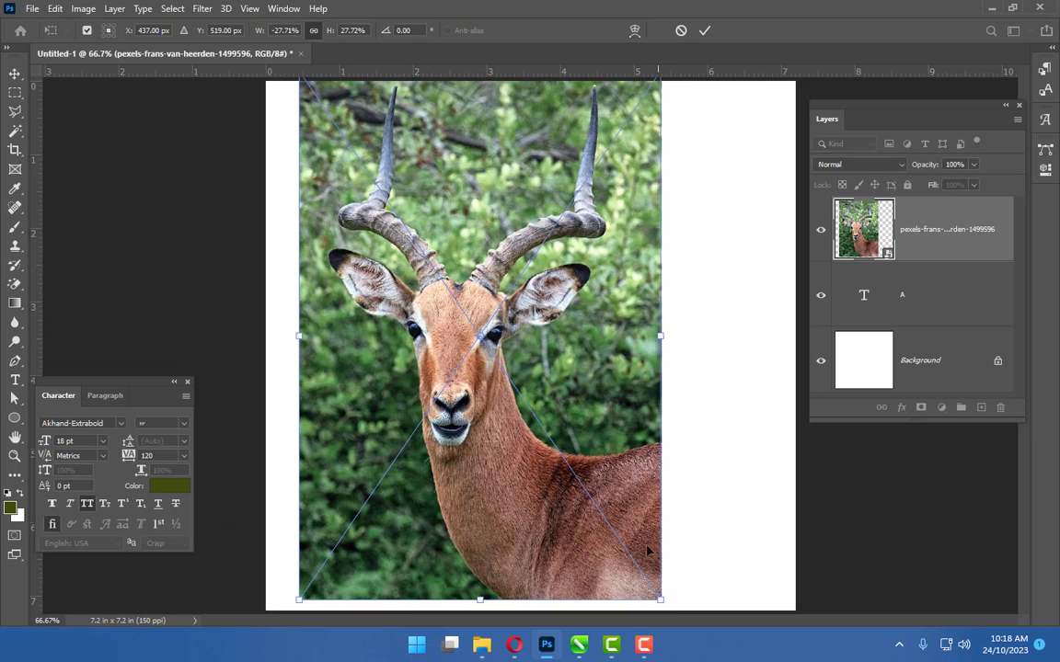
pyautogui.moveTo(661, 601); pyautogui.dragTo(539, 466)
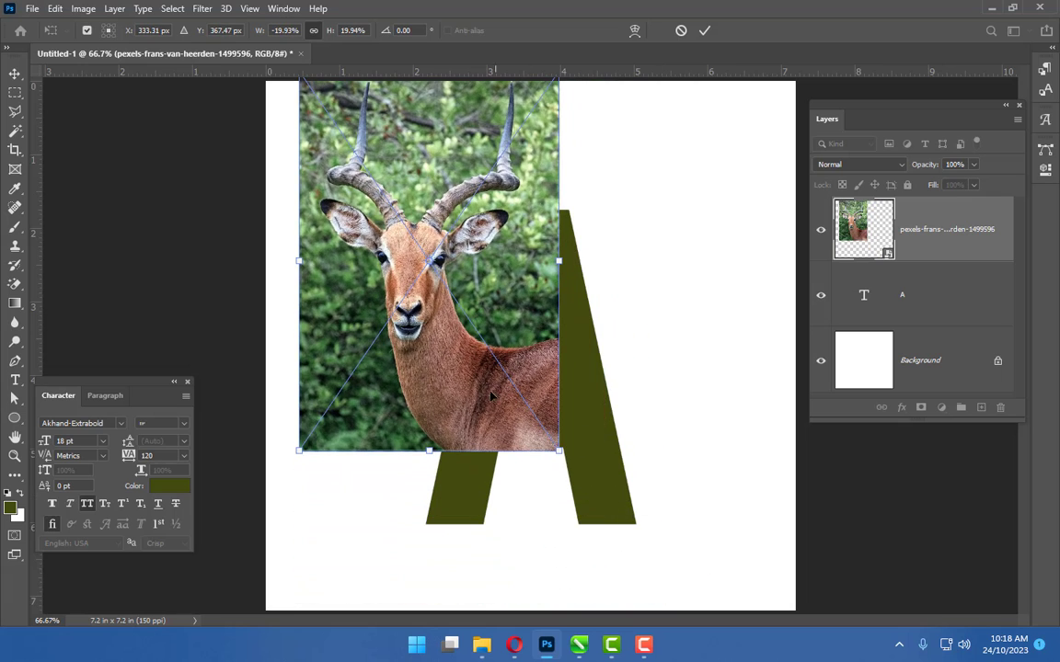
pyautogui.moveTo(495, 365); pyautogui.dragTo(574, 441)
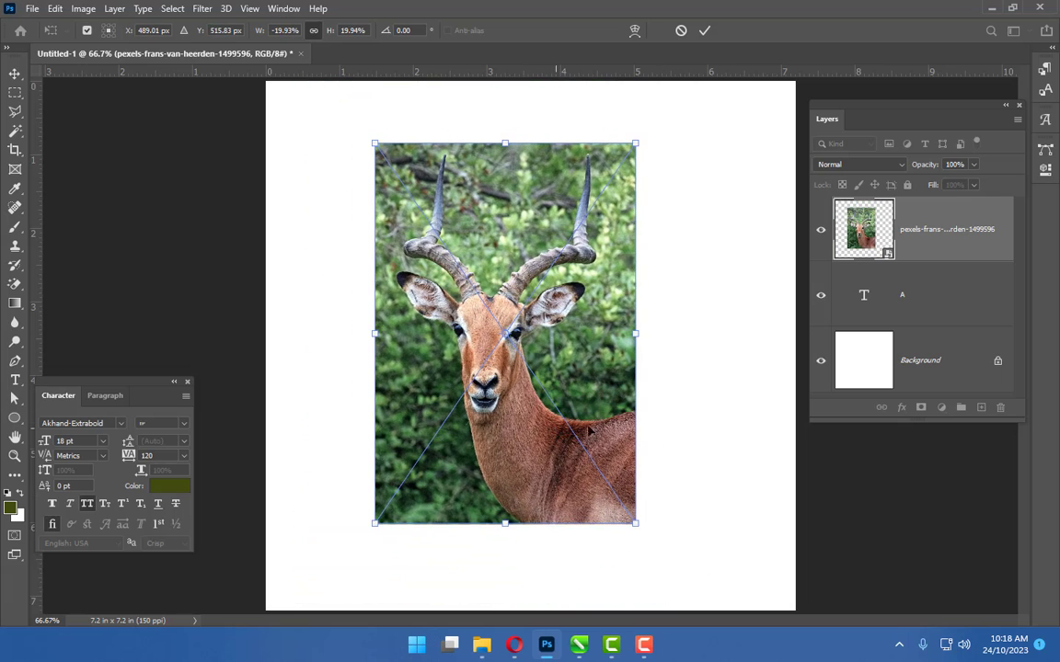
# Fine-tune the photo's position over the A while its opacity is temporarily lowered to 64%, restoring 100%
pyautogui.moveTo(923, 165); pyautogui.dragTo(896, 165)
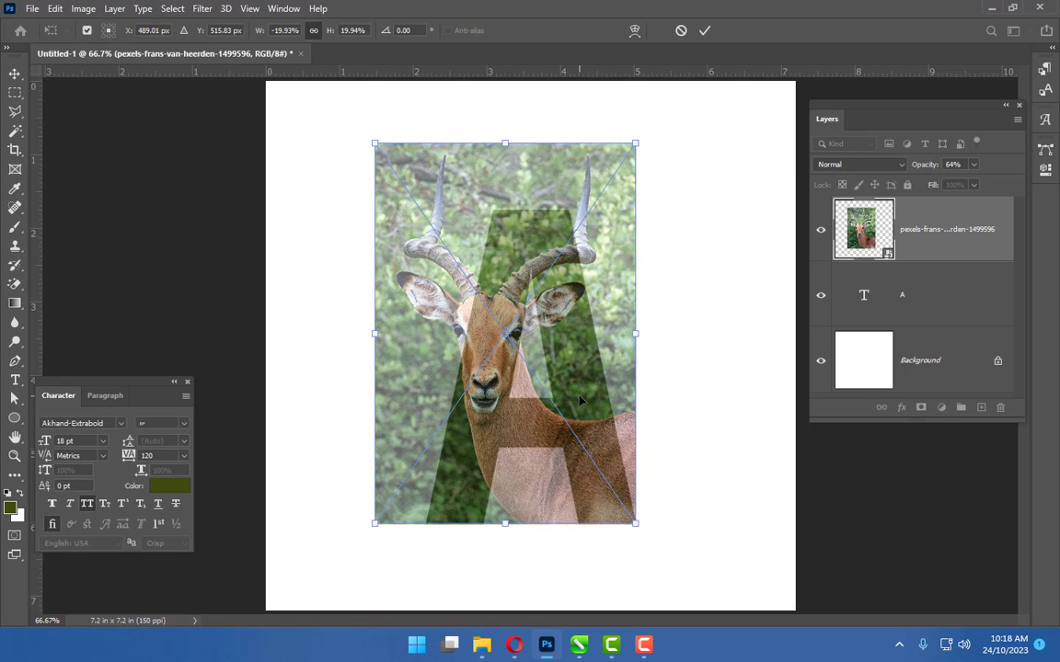
pyautogui.moveTo(581, 398); pyautogui.dragTo(578, 398)
pyautogui.moveTo(925, 168); pyautogui.dragTo(982, 170)
# Duplicate the photo layer and make the original photo layer a clipping mask on the A text layer
pyautogui.moveTo(953, 232); pyautogui.dragTo(983, 407)
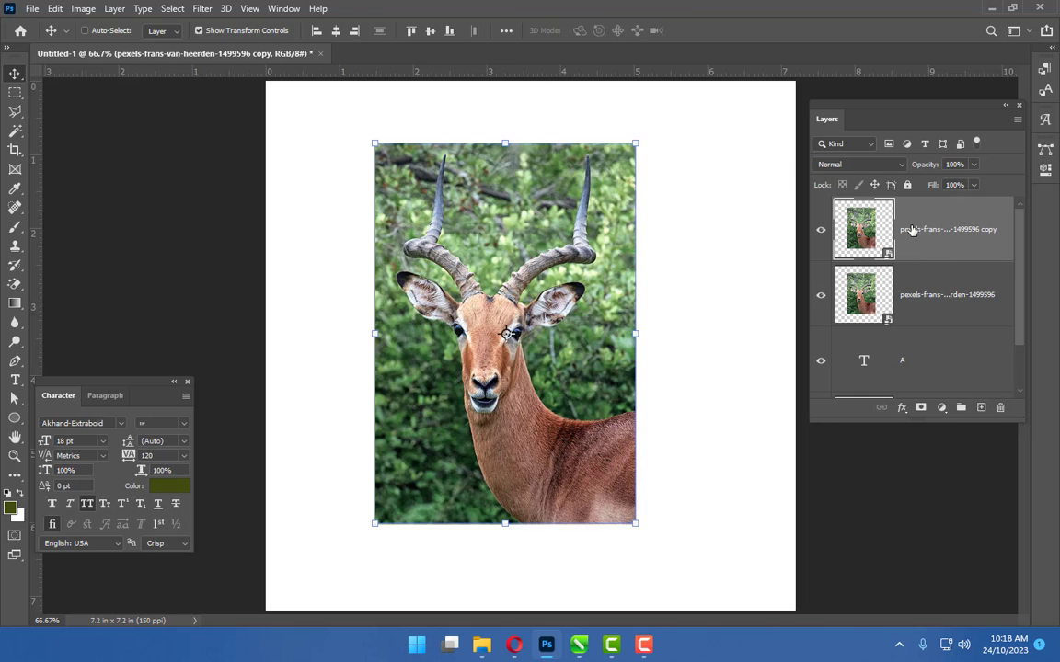
pyautogui.click(900, 304)
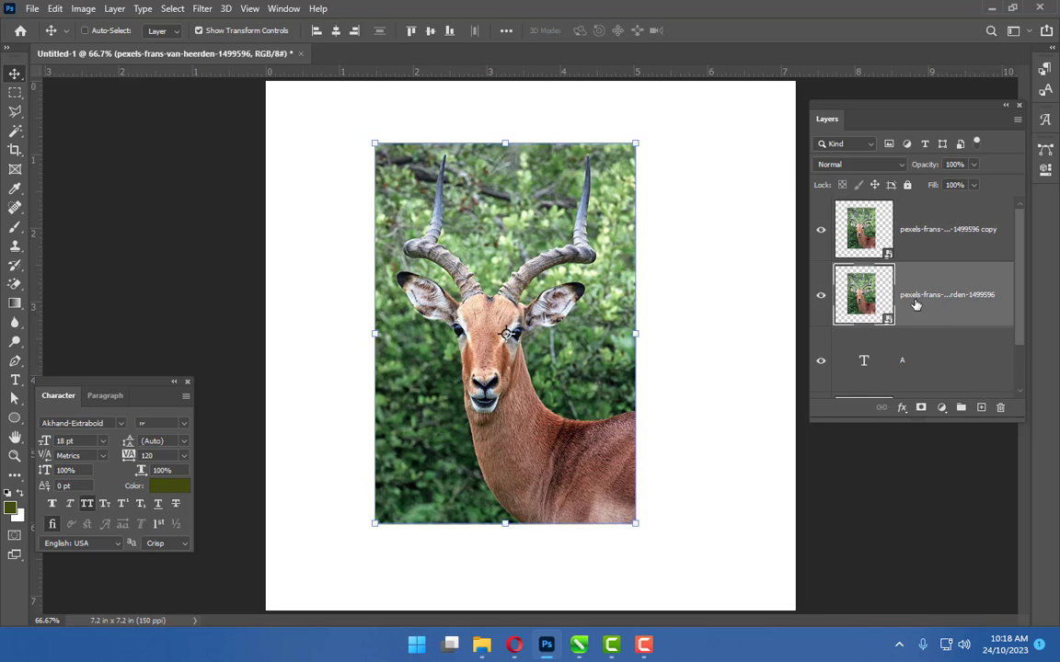
pyautogui.rightClick(949, 302)
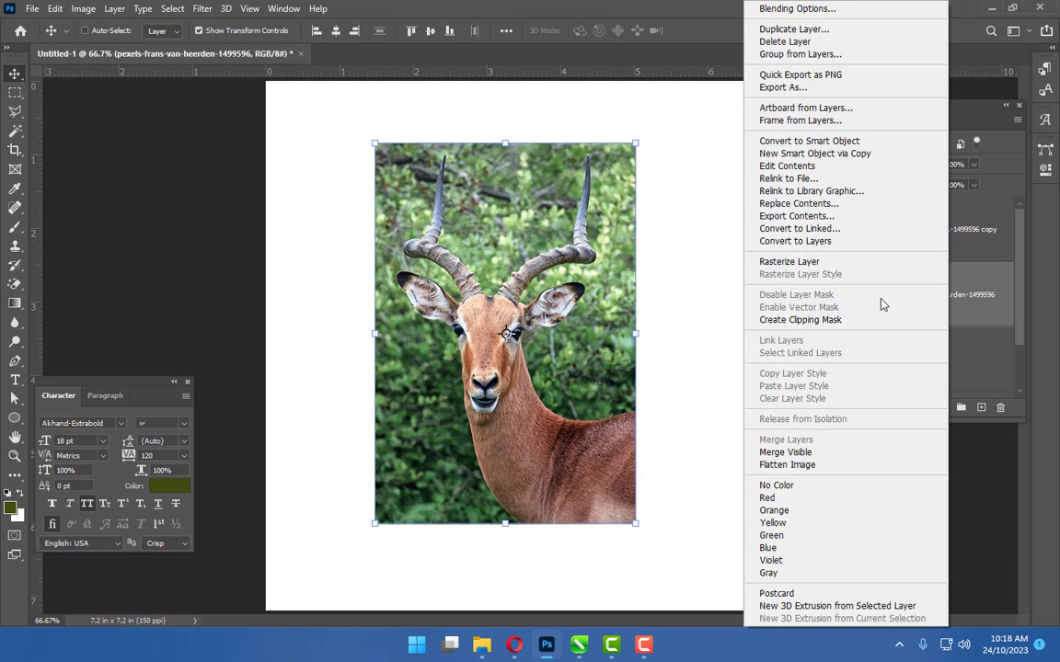
pyautogui.click(812, 320)
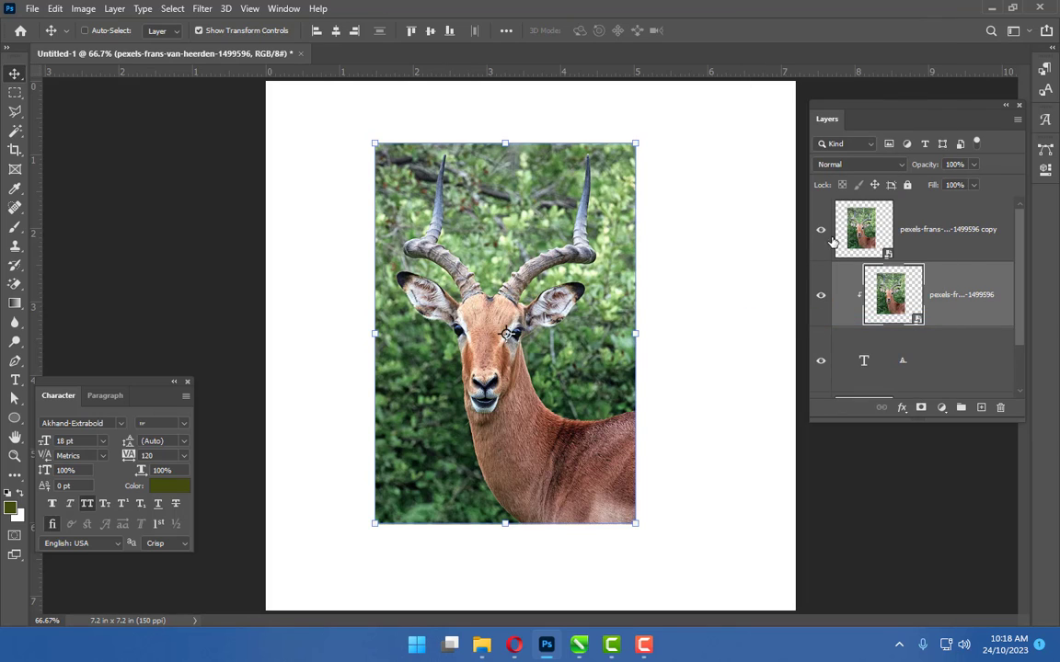
# Select the impala subject on the duplicate photo layer using Select Subject
pyautogui.click(821, 232)
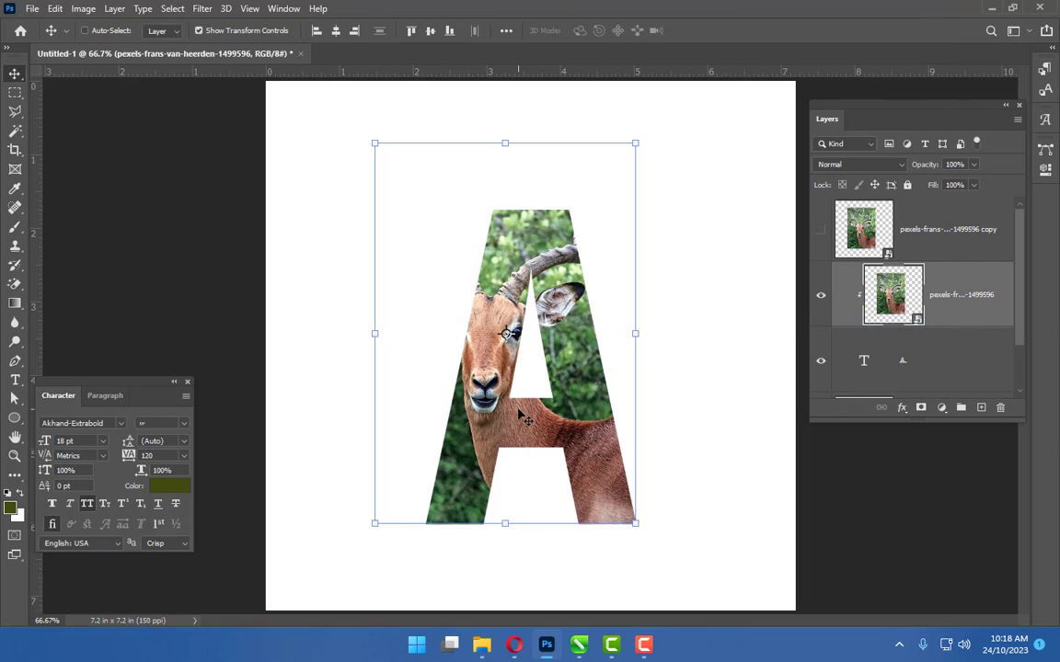
pyautogui.click(822, 232)
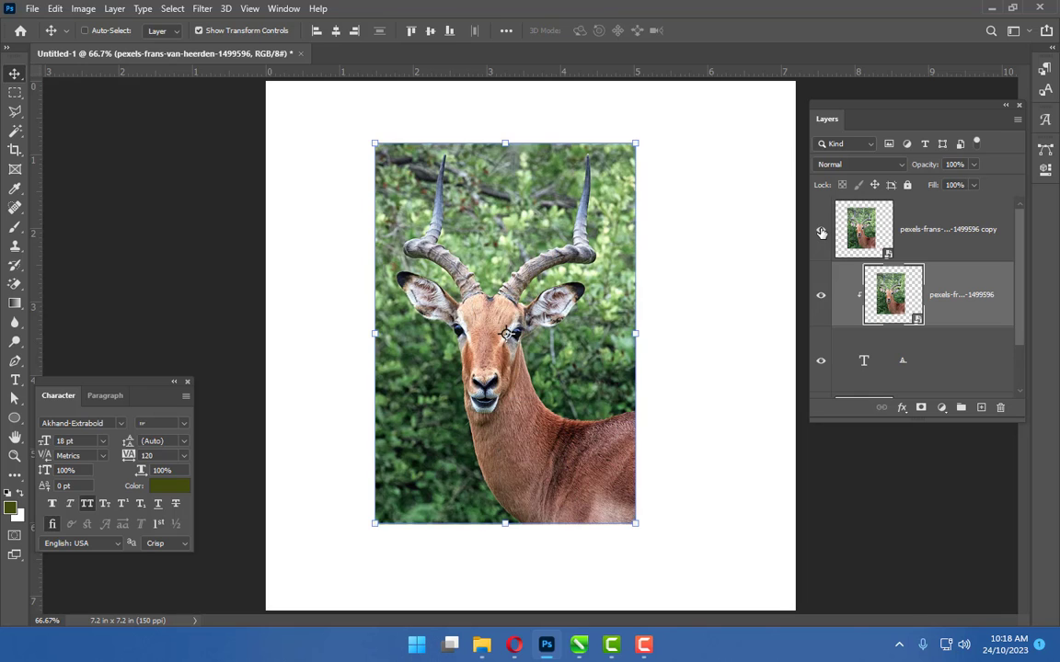
pyautogui.click(914, 232)
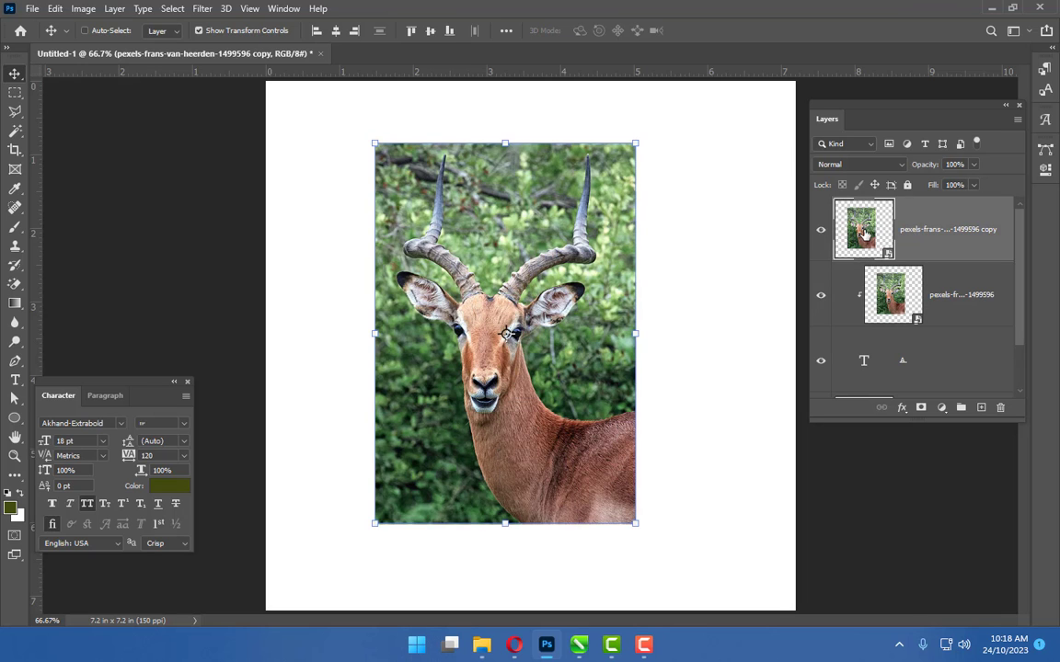
pyautogui.click(165, 9)
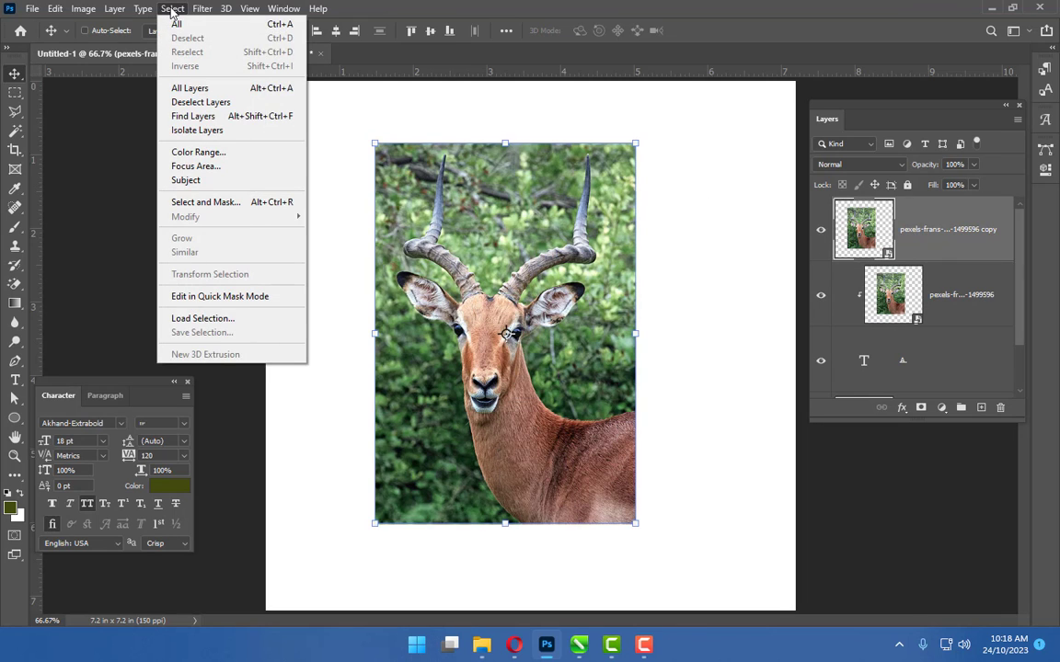
pyautogui.click(189, 181)
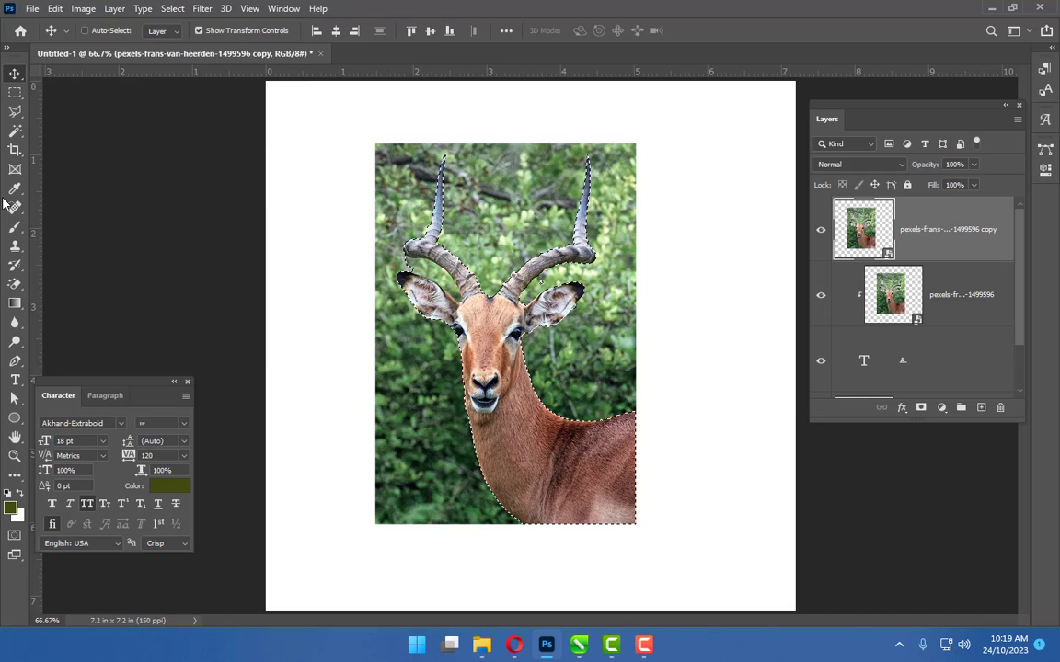
# Choose the Quick Selection Tool at size 20 and add a layer mask from the subject selection to the duplicate layer
pyautogui.click(20, 131)
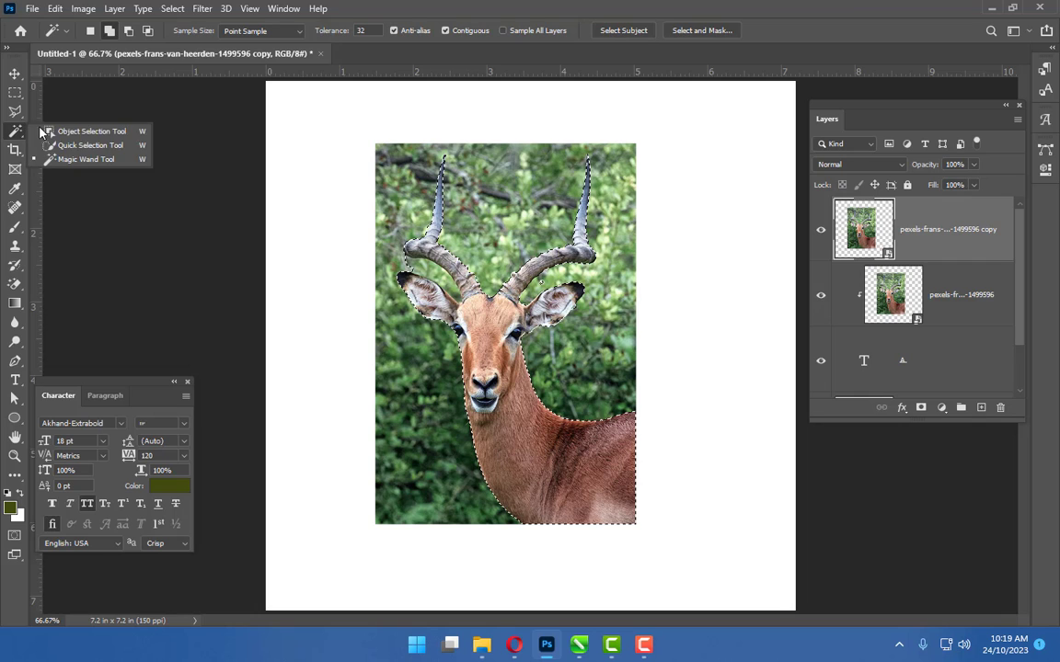
pyautogui.click(62, 147)
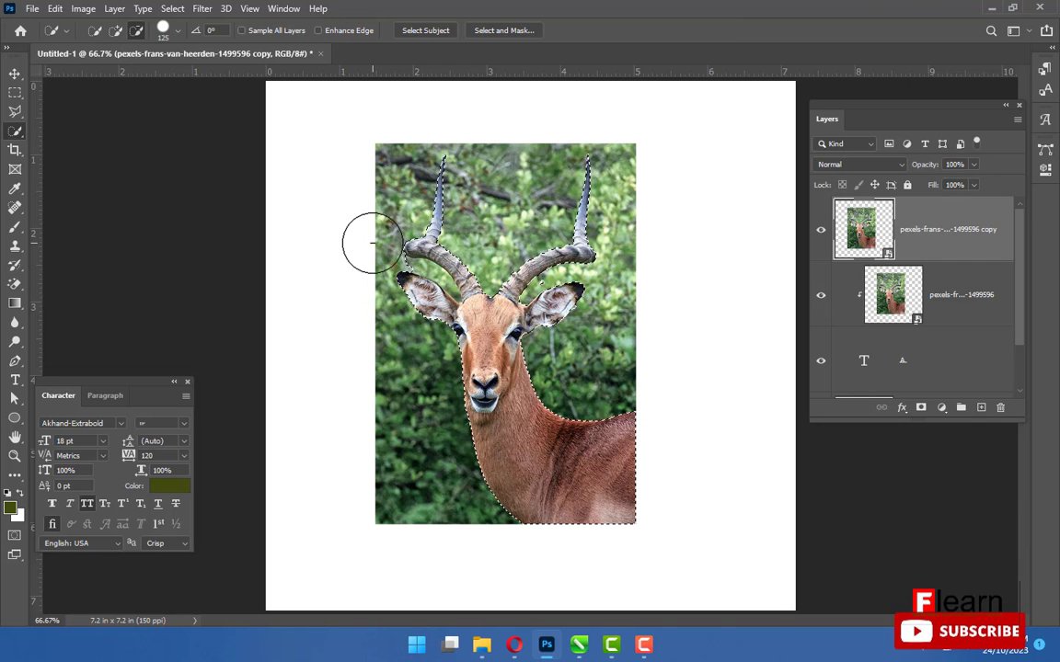
pyautogui.press('[')
pyautogui.press('[')
pyautogui.press('[')
pyautogui.press('[')
pyautogui.press('[')
pyautogui.press('[')
pyautogui.press('[')
pyautogui.press('[')
pyautogui.press('[')
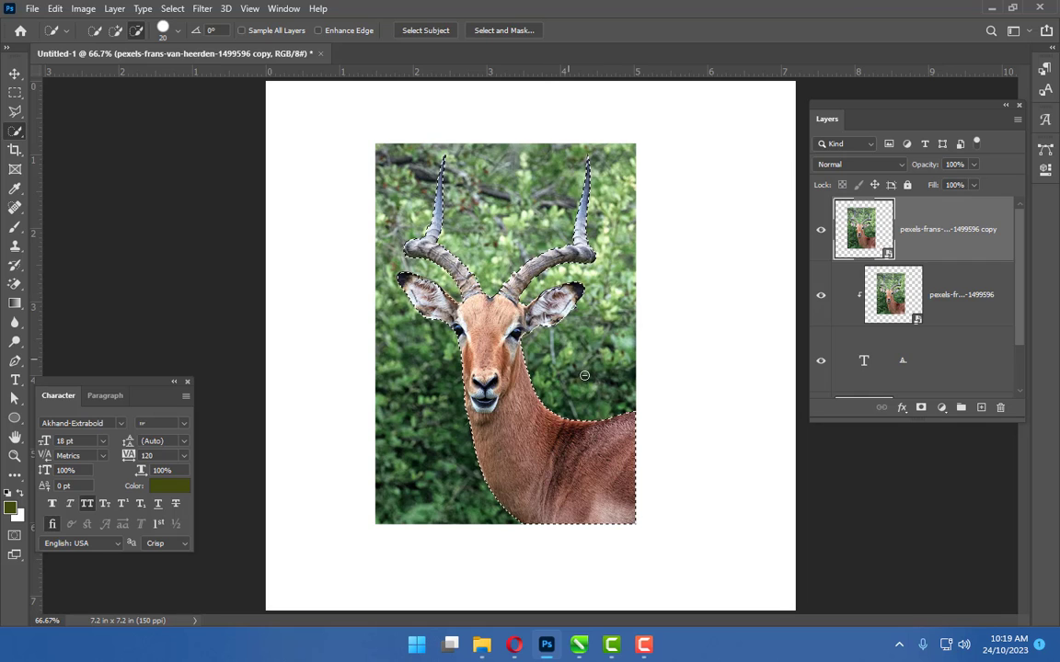
pyautogui.click(921, 408)
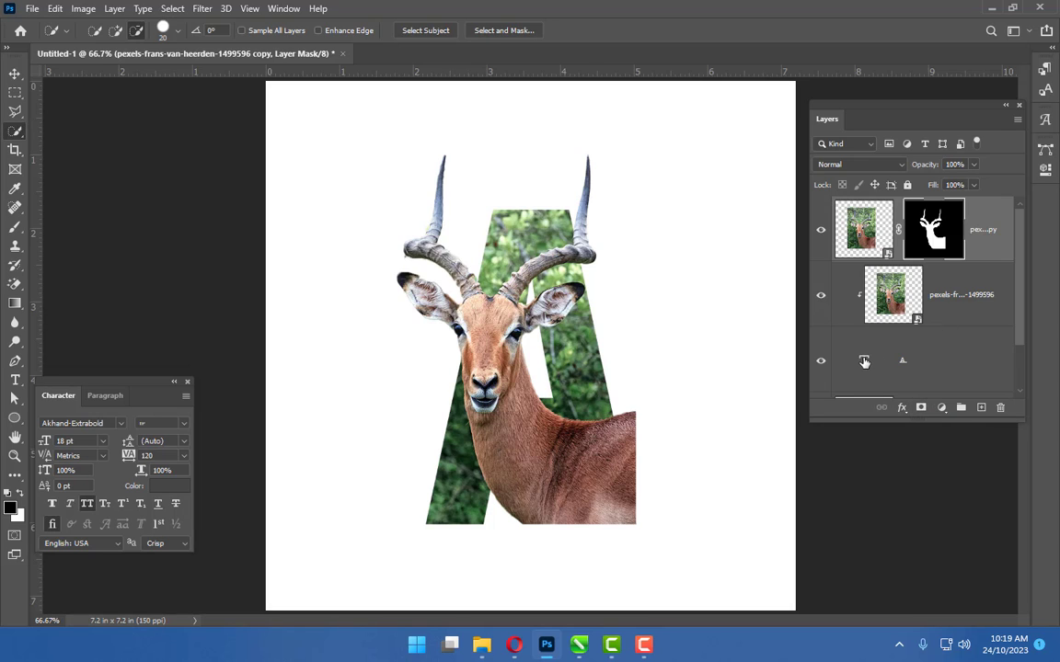
# Load the letter A as a selection, invert it, and mask out the impala's body outside the letter on the duplicate layer
pyautogui.click(863, 360)
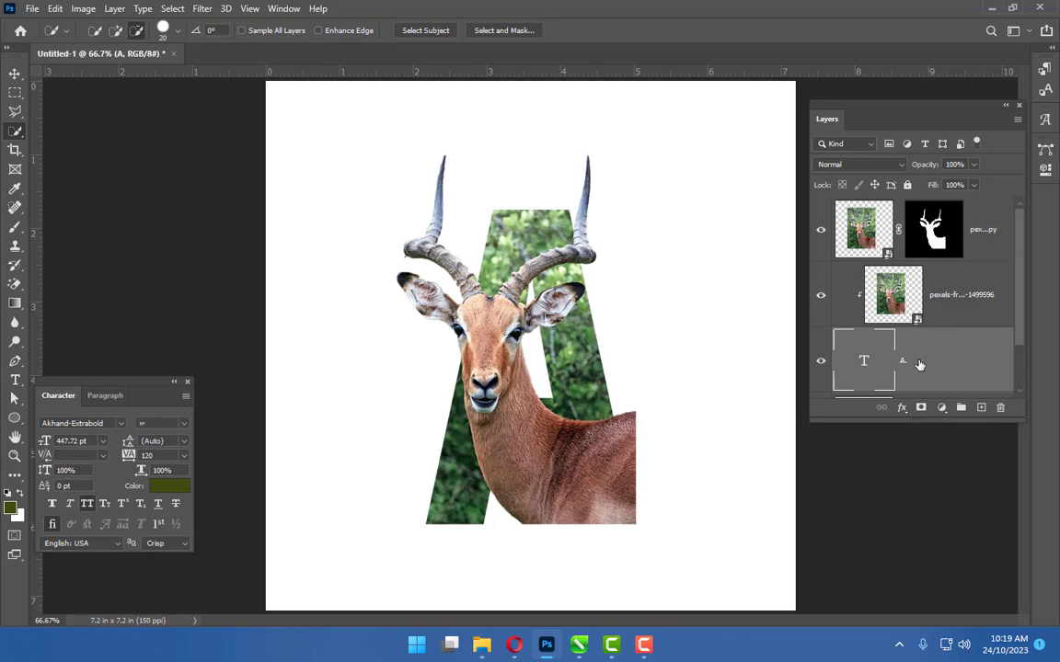
pyautogui.keyDown('ctrl'); pyautogui.click(863, 361); pyautogui.keyUp('ctrl')
pyautogui.press('b')
pyautogui.scroll(-1, 864, 306)
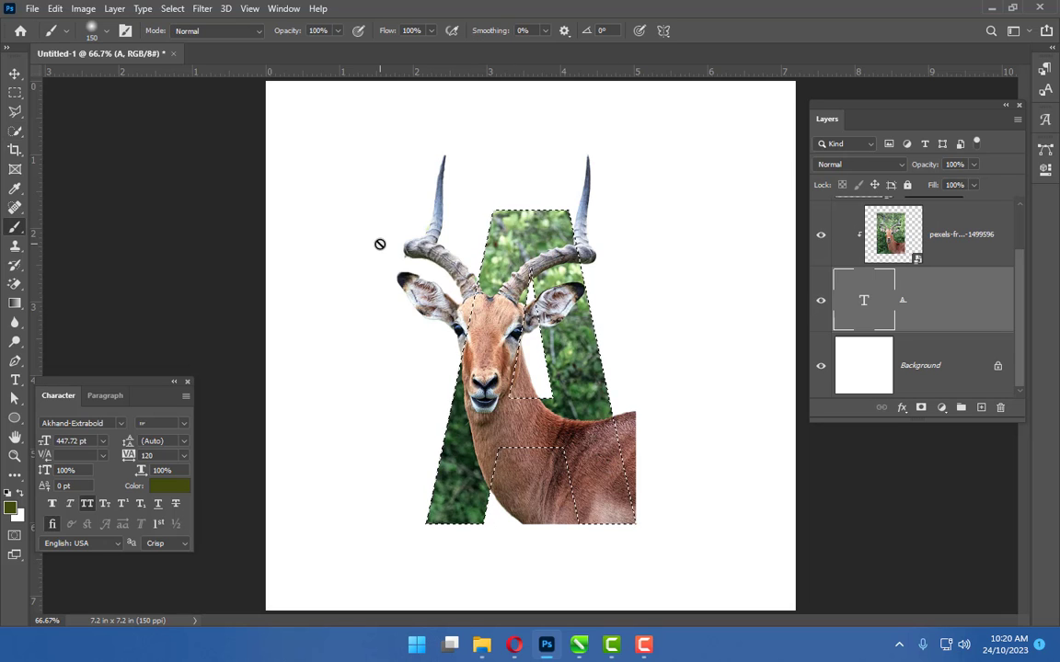
pyautogui.click(172, 8)
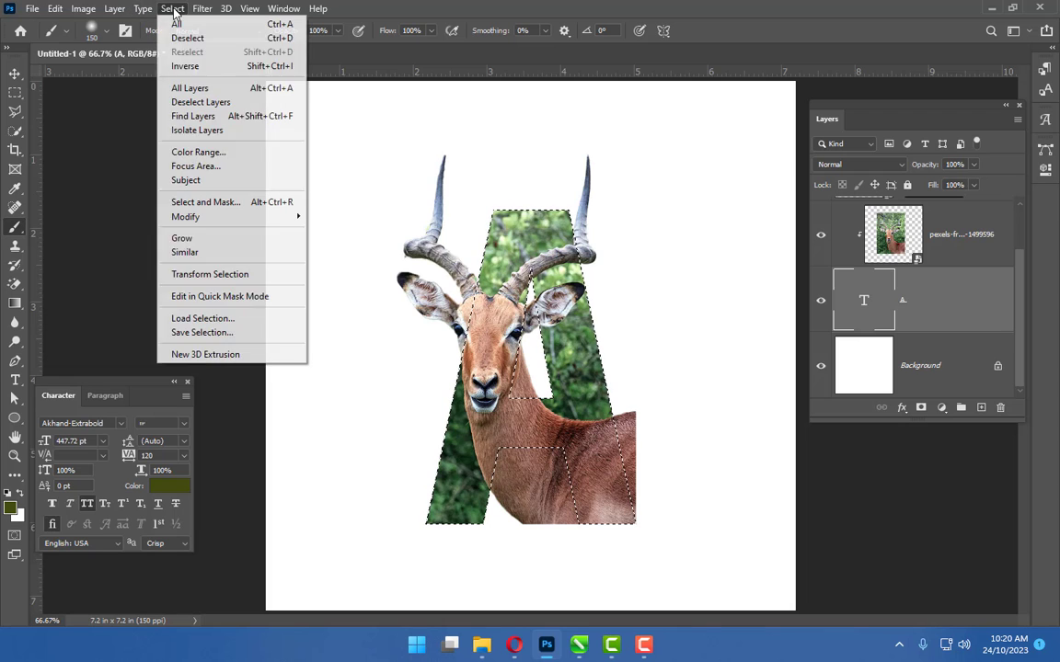
pyautogui.click(252, 66)
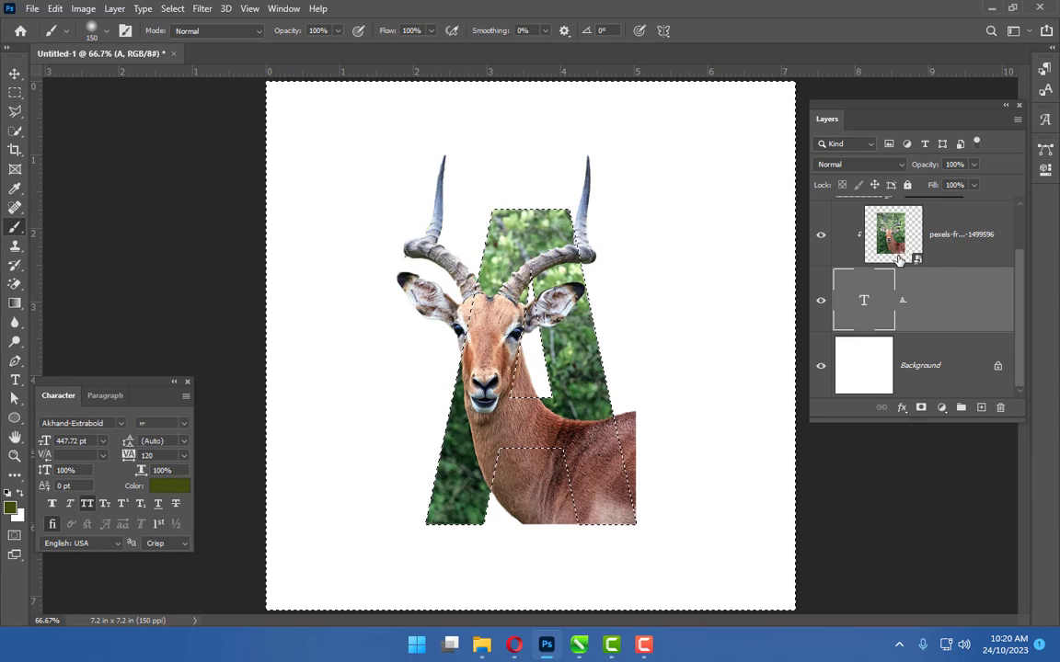
pyautogui.scroll(1, 899, 224)
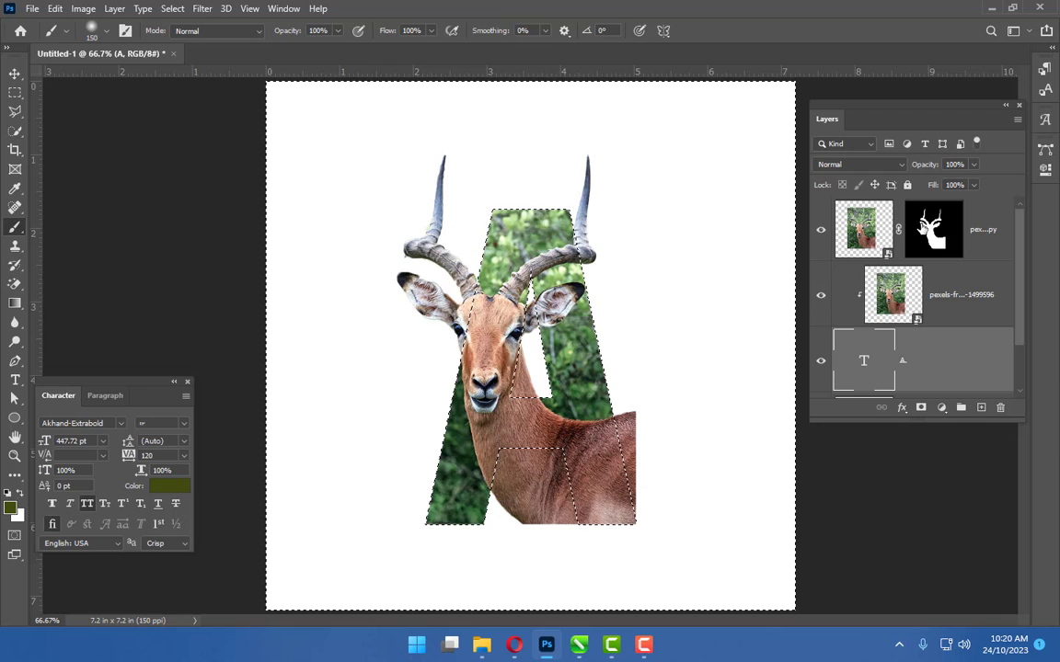
pyautogui.click(934, 230)
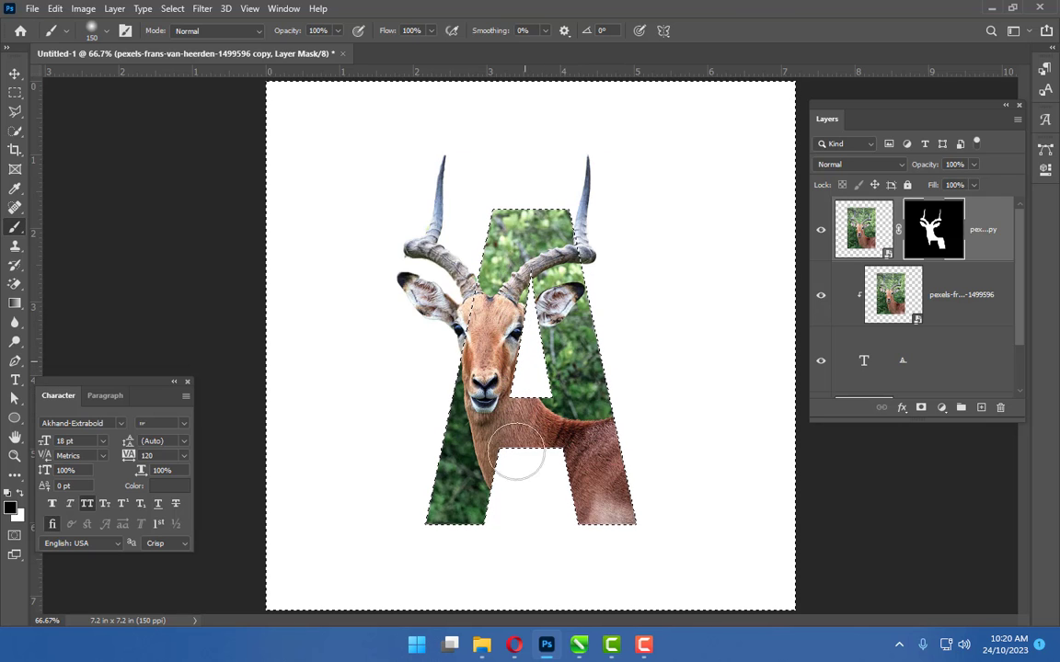
# Add a Drop Shadow layer style to the A text layer through its Blending Options
pyautogui.click(934, 305)
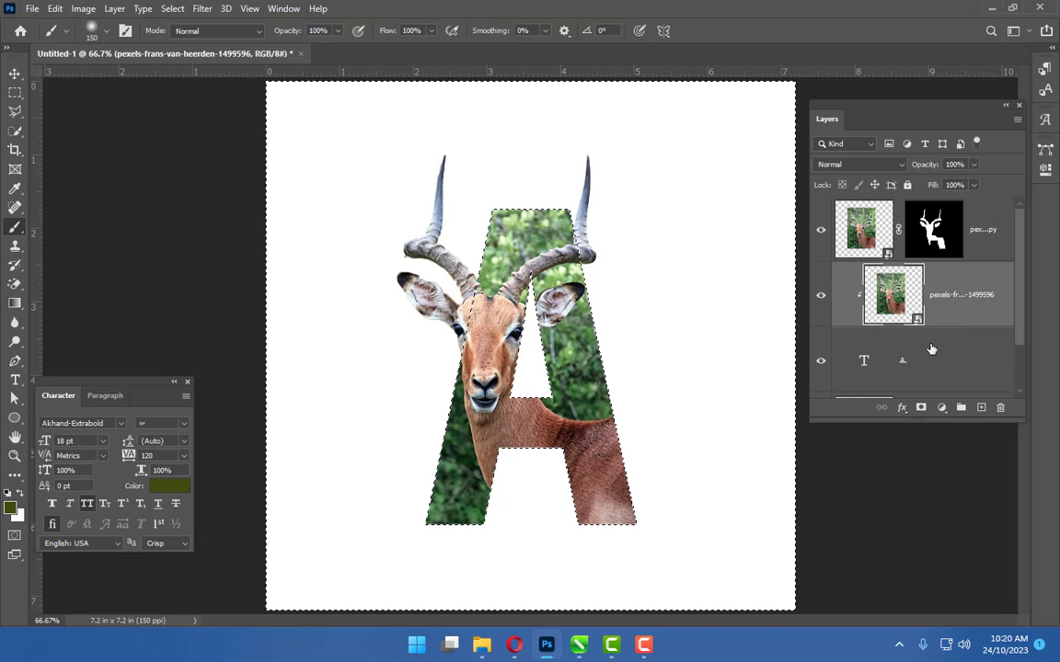
pyautogui.scroll(-1, 932, 350)
pyautogui.click(869, 304)
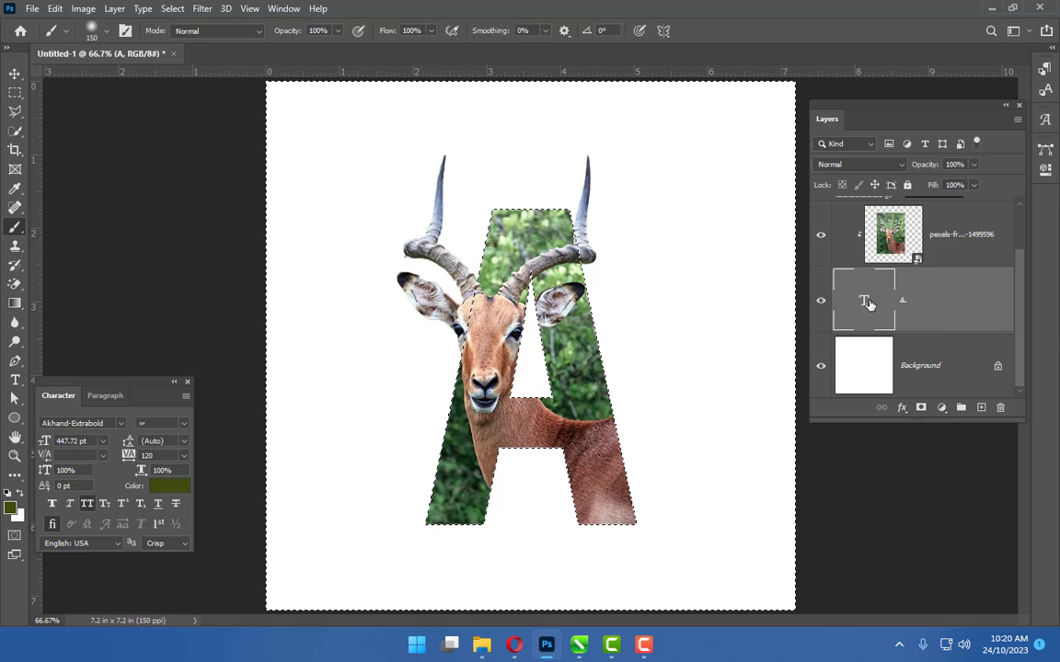
pyautogui.rightClick(920, 308)
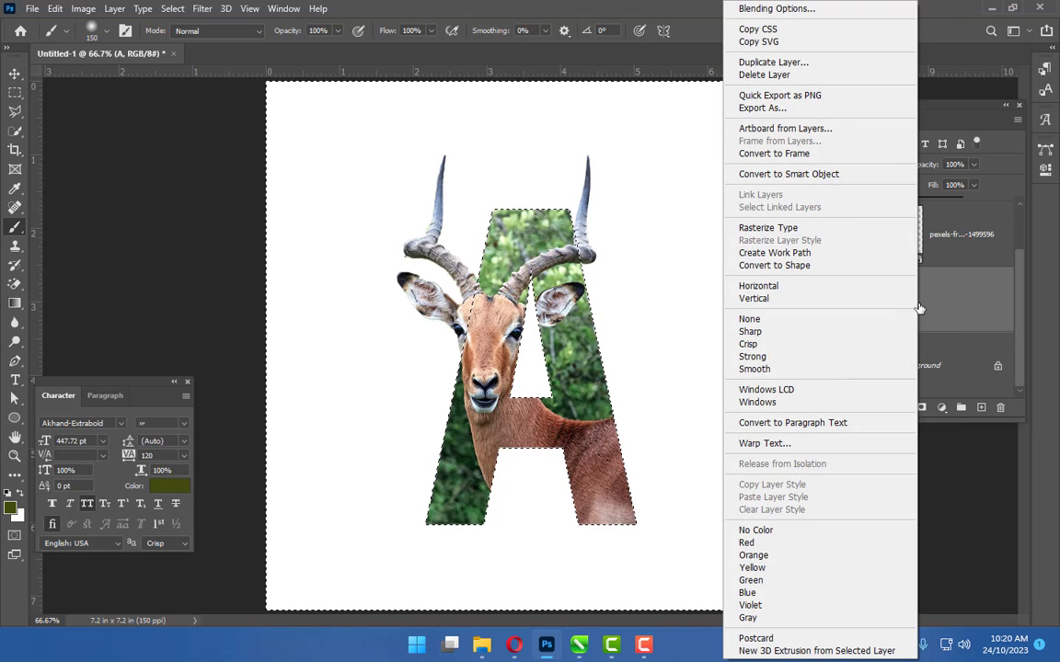
pyautogui.click(773, 11)
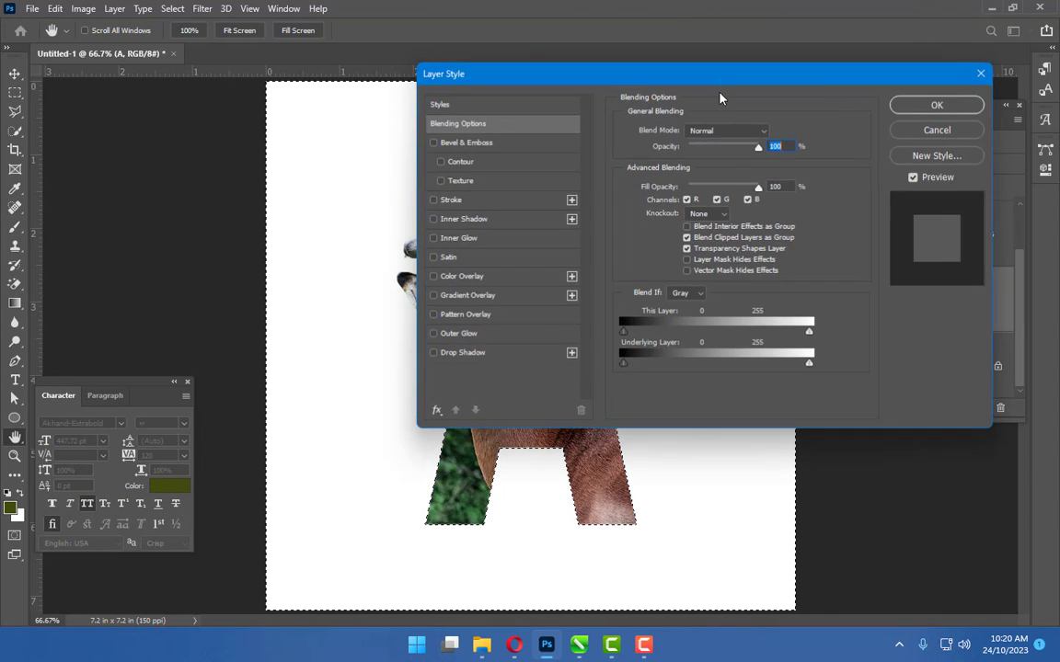
pyautogui.moveTo(631, 77); pyautogui.dragTo(872, 32)
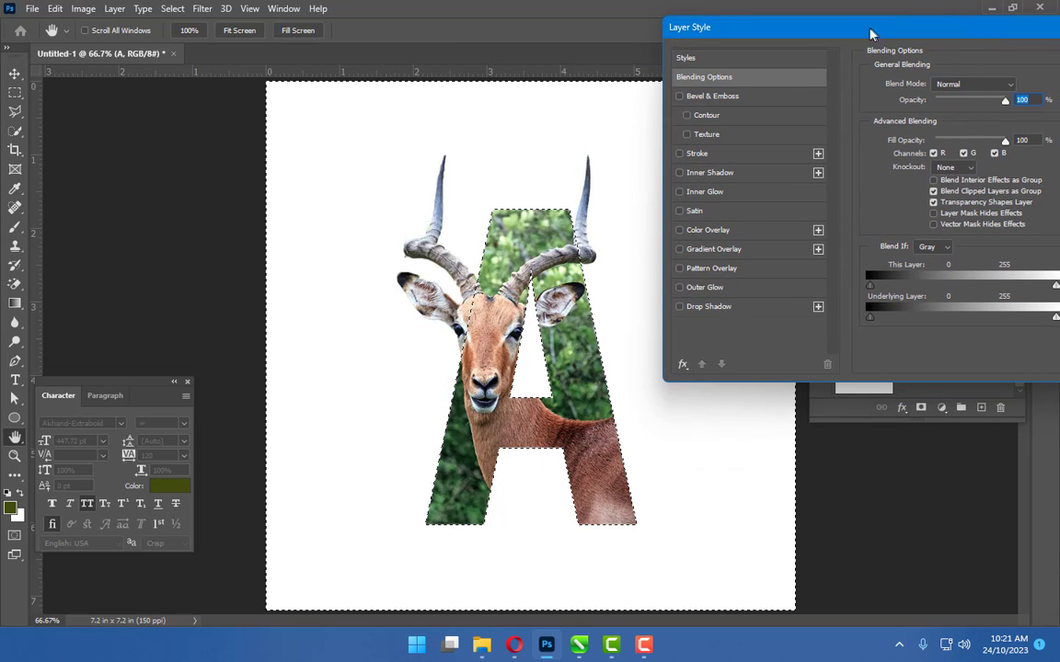
pyautogui.click(678, 307)
pyautogui.click(705, 312)
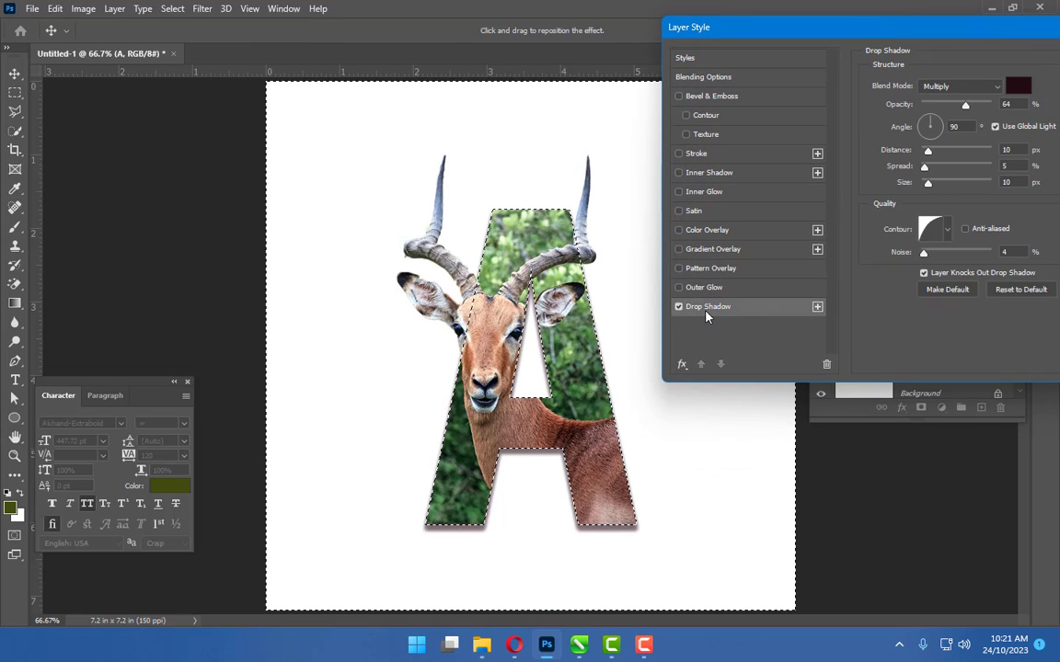
# Check the drop shadow's contour, distance and colour options, then apply the layer style
pyautogui.moveTo(953, 32); pyautogui.dragTo(888, 30)
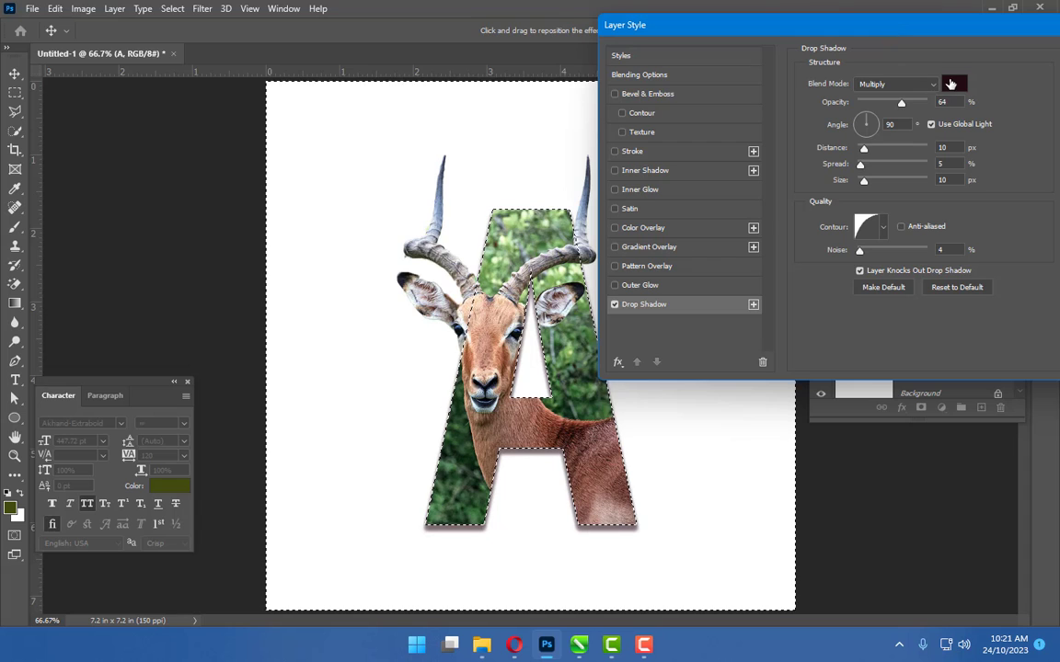
pyautogui.click(883, 230)
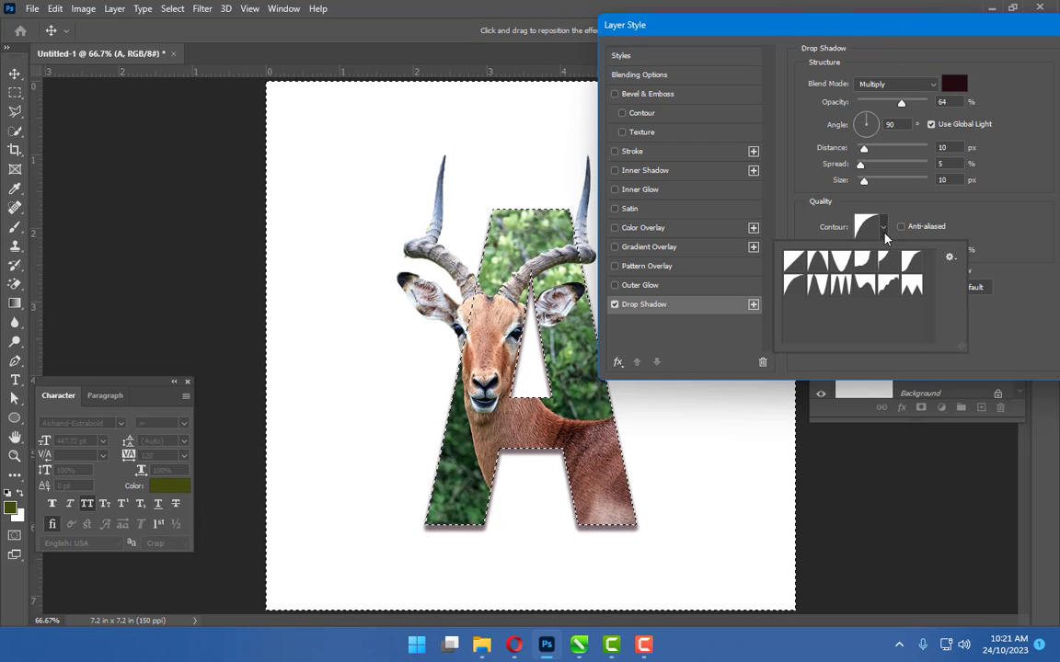
pyautogui.click(1010, 326)
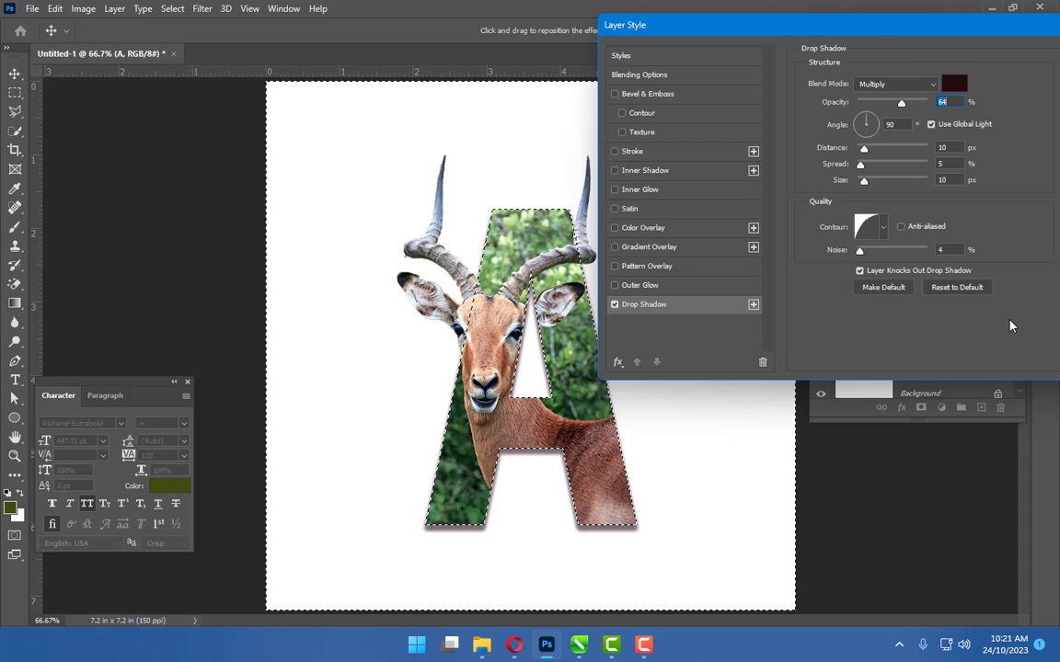
pyautogui.click(945, 147)
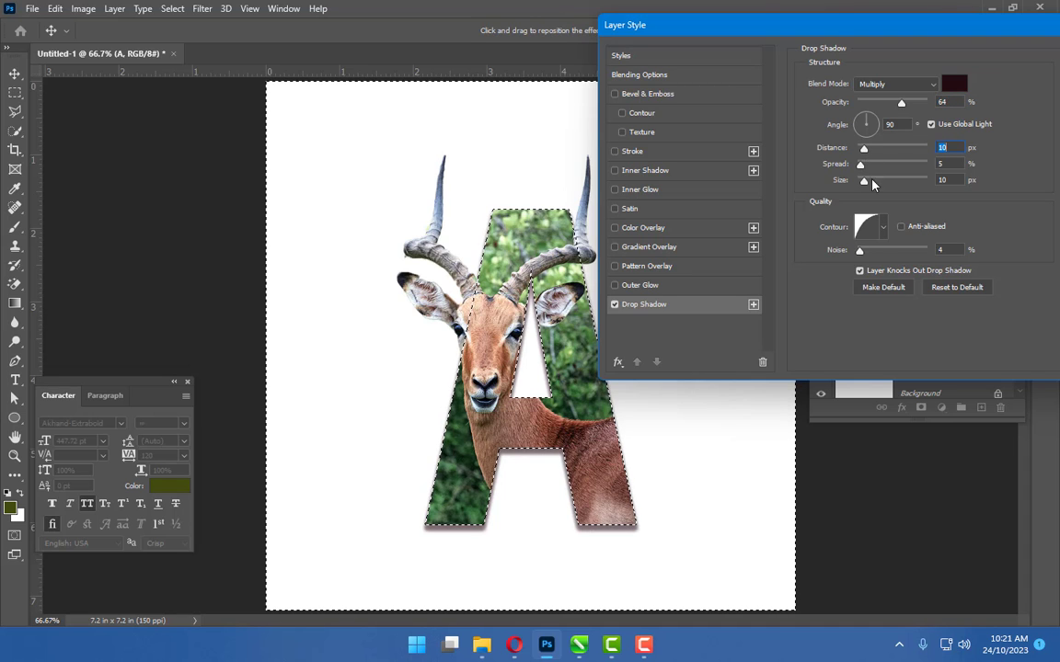
pyautogui.click(953, 84)
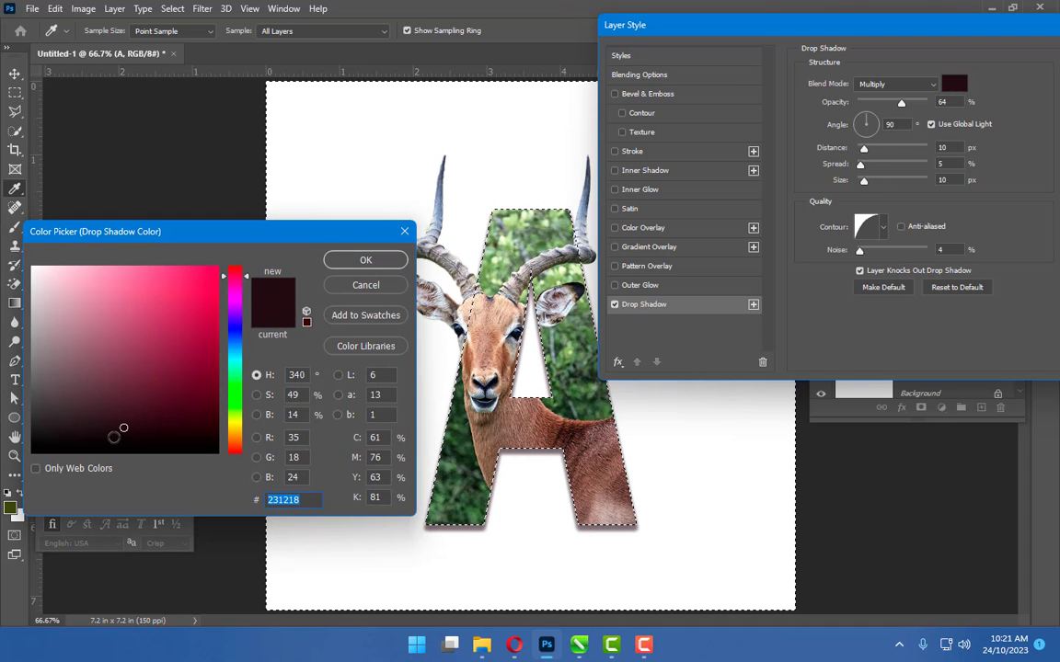
pyautogui.click(362, 258)
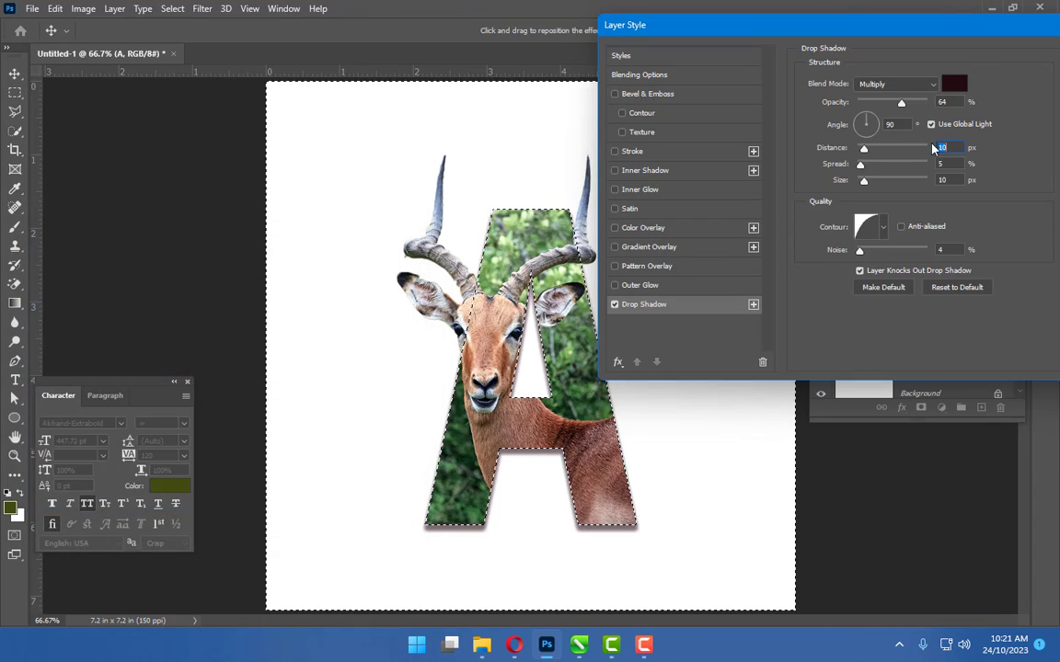
pyautogui.moveTo(932, 37); pyautogui.dragTo(817, 37)
pyautogui.click(983, 64)
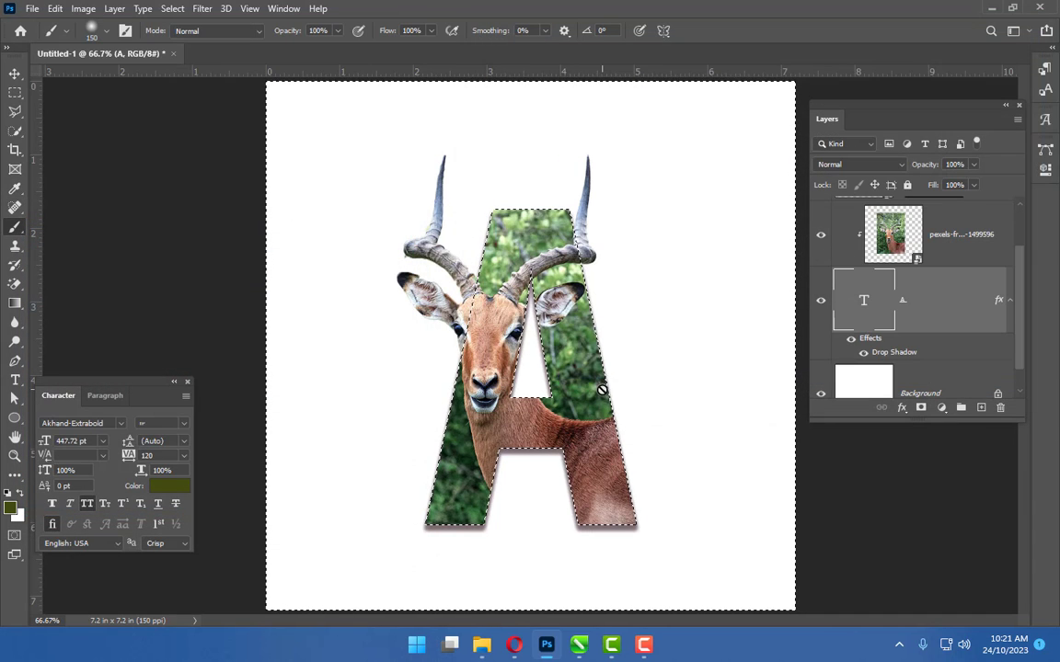
# Add a Gradient fill layer above the Background and choose the Green_19 preset from the Greens gradients
pyautogui.click(930, 384)
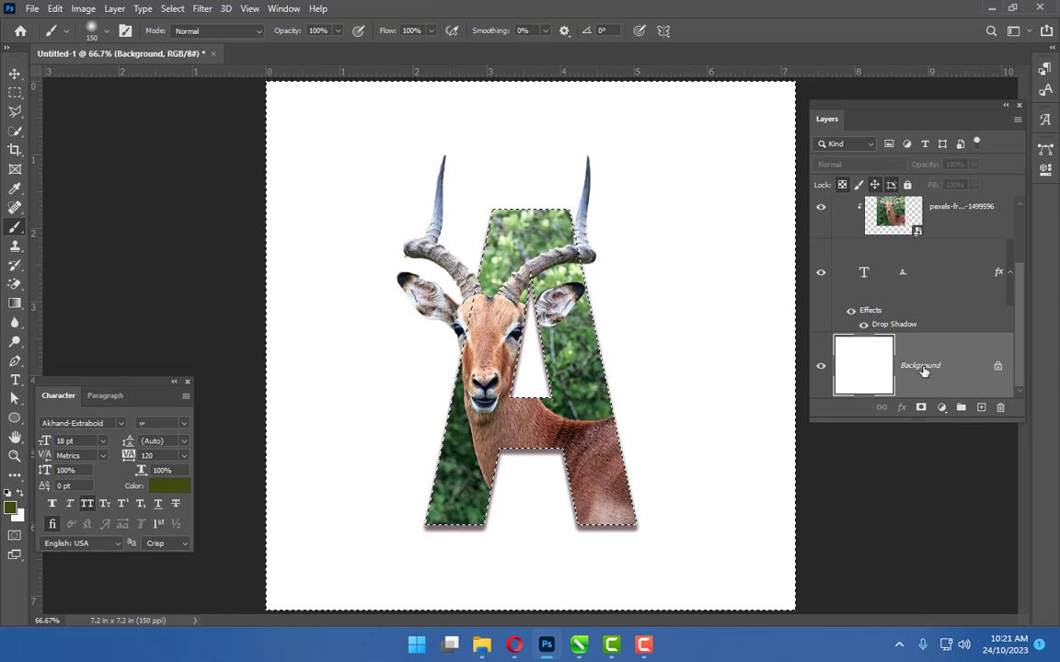
pyautogui.click(942, 409)
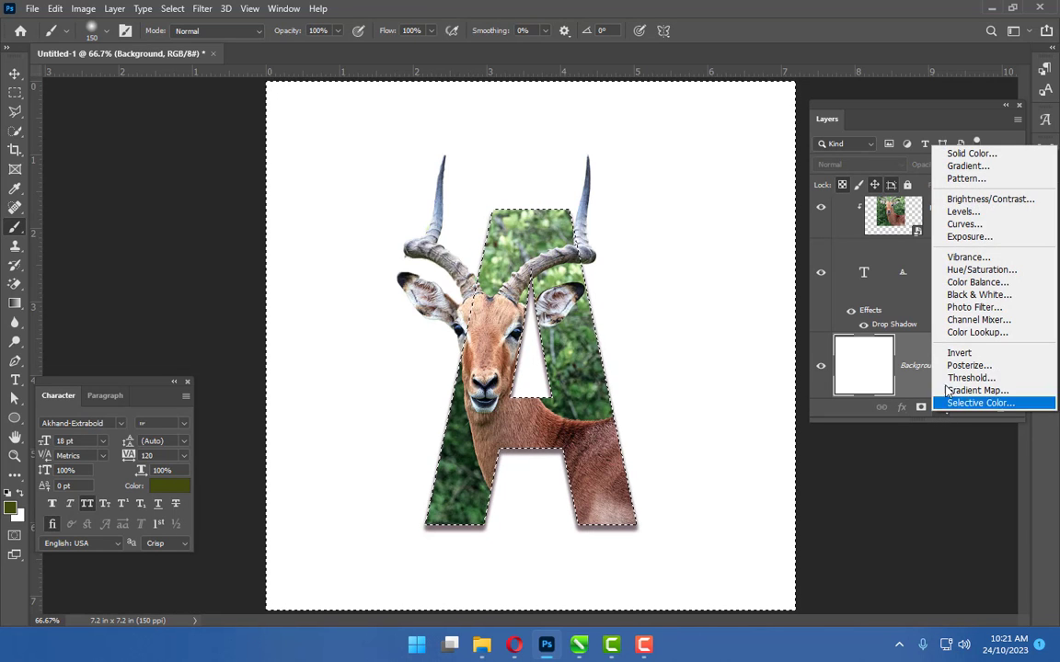
pyautogui.click(961, 166)
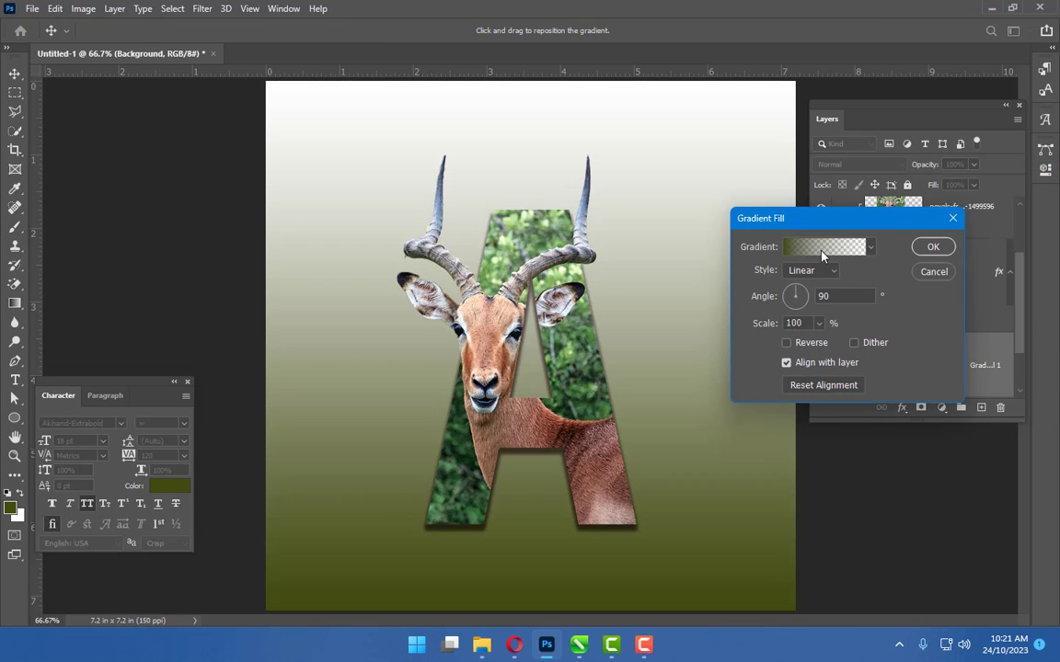
pyautogui.click(821, 254)
pyautogui.click(442, 348)
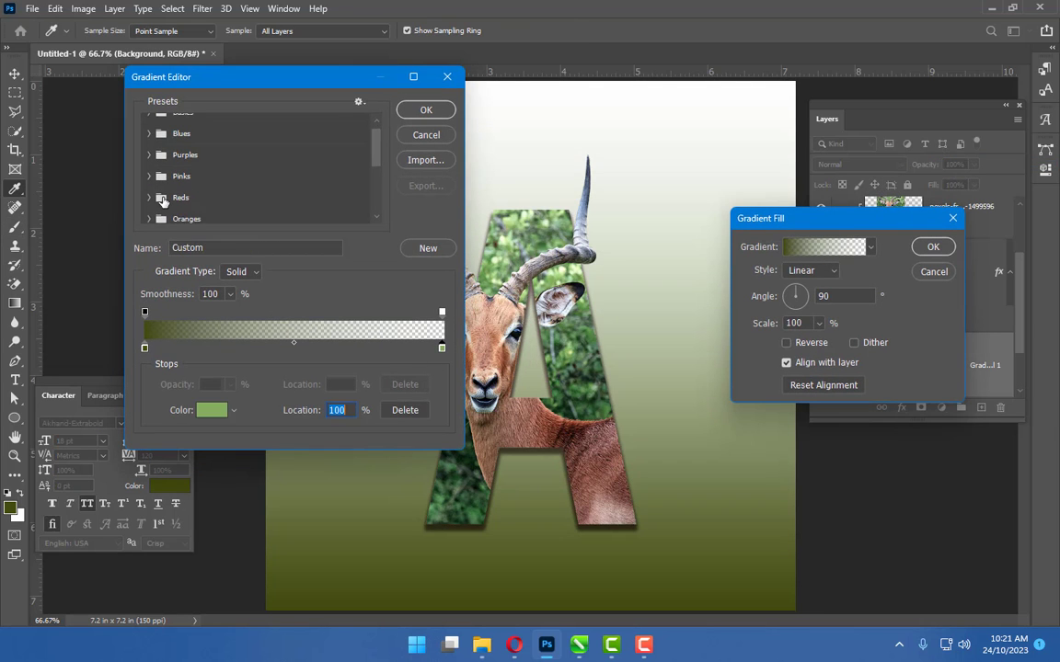
pyautogui.scroll(-2, 162, 202)
pyautogui.click(150, 205)
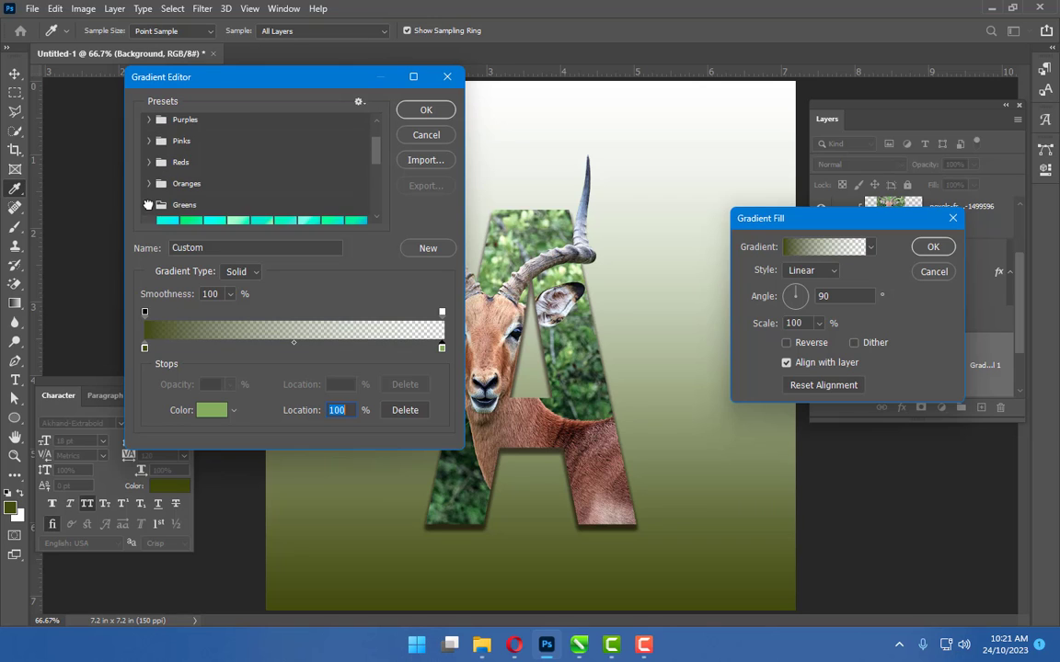
pyautogui.scroll(-3, 193, 207)
pyautogui.click(180, 193)
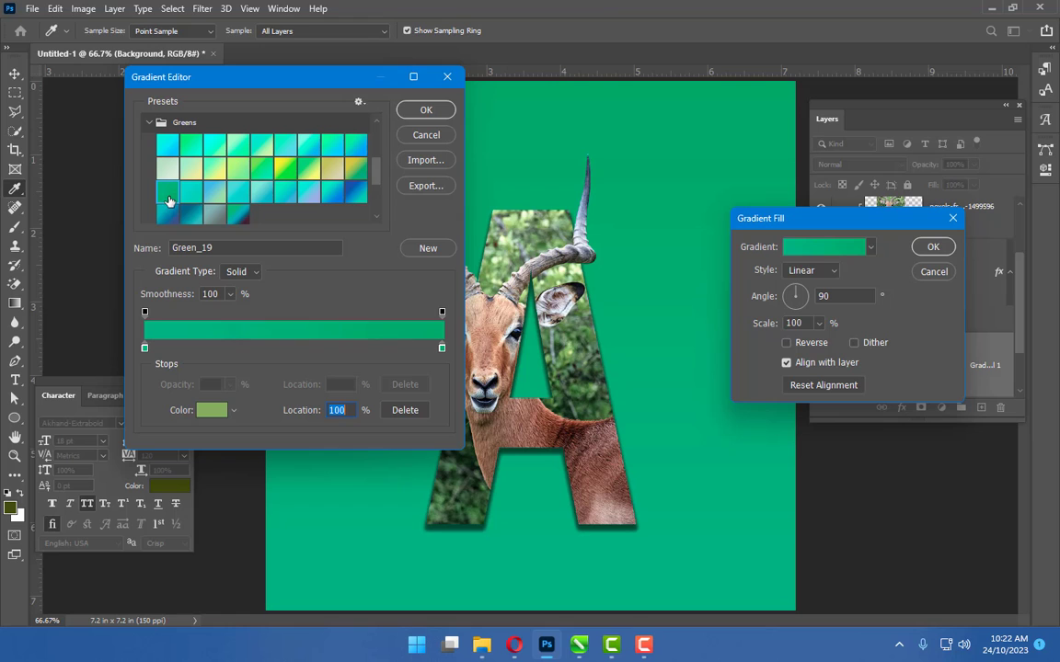
# Set the gradient's left colour stop to dark green 15301e
pyautogui.doubleClick(145, 348)
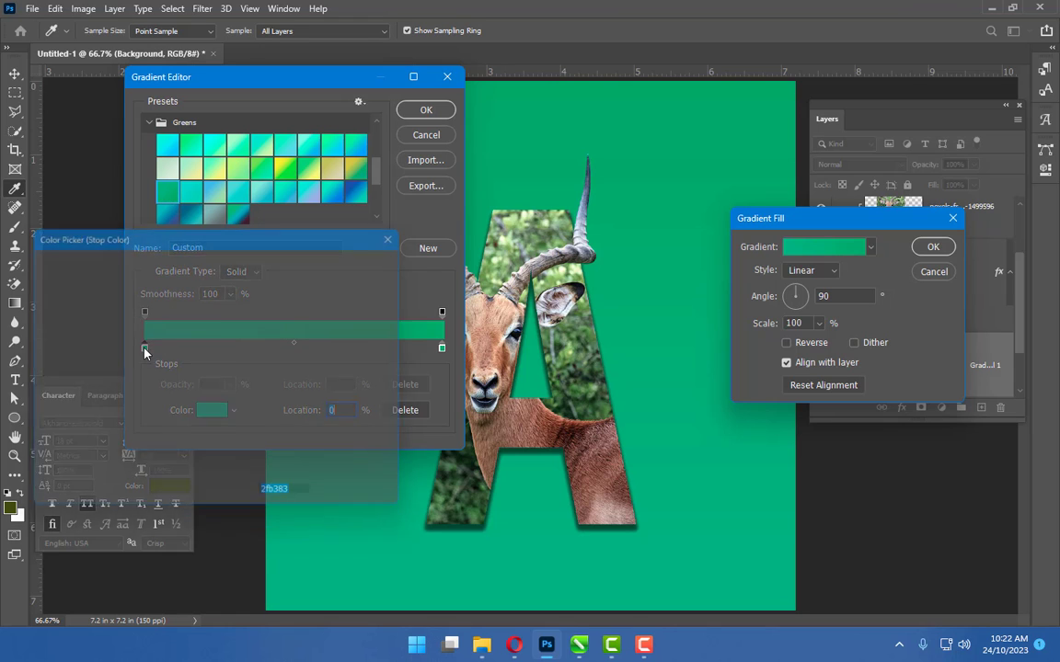
pyautogui.click(238, 380)
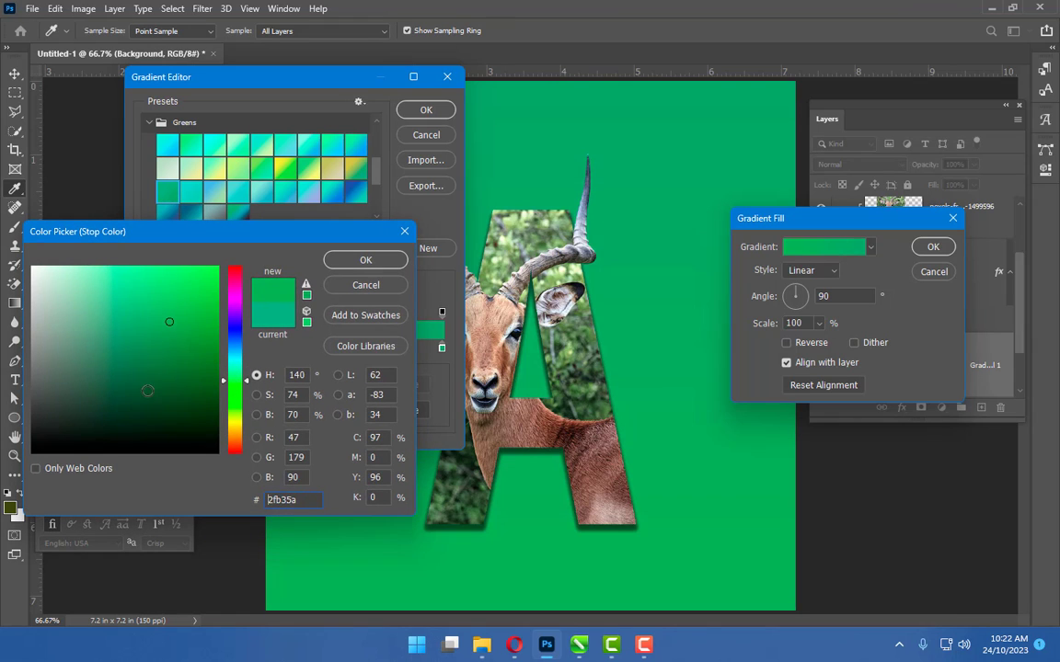
pyautogui.moveTo(133, 353); pyautogui.dragTo(137, 418)
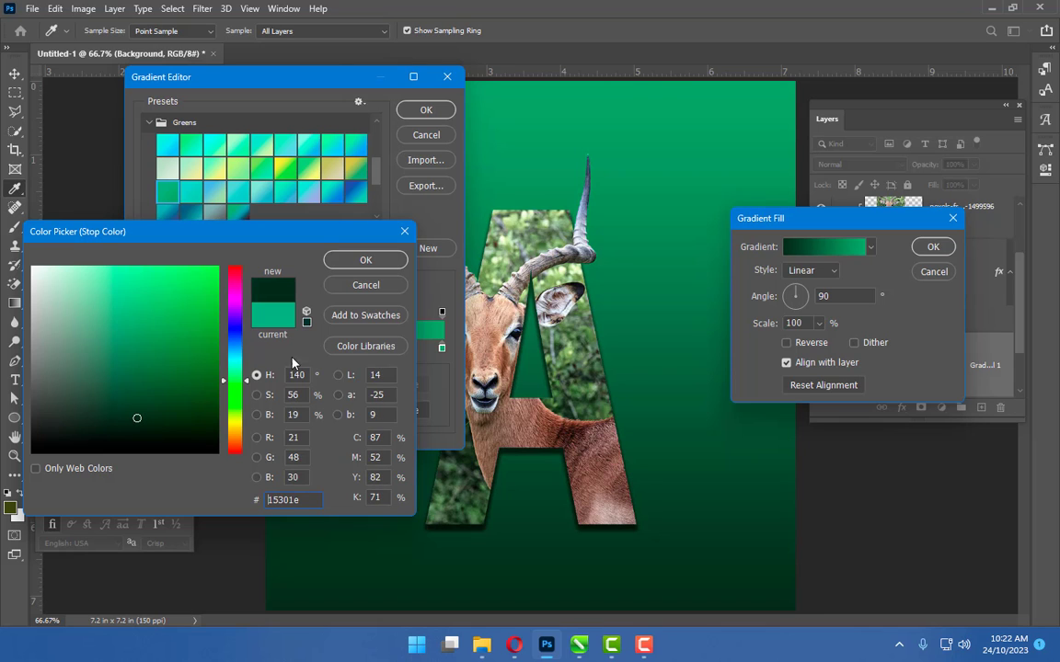
pyautogui.click(354, 264)
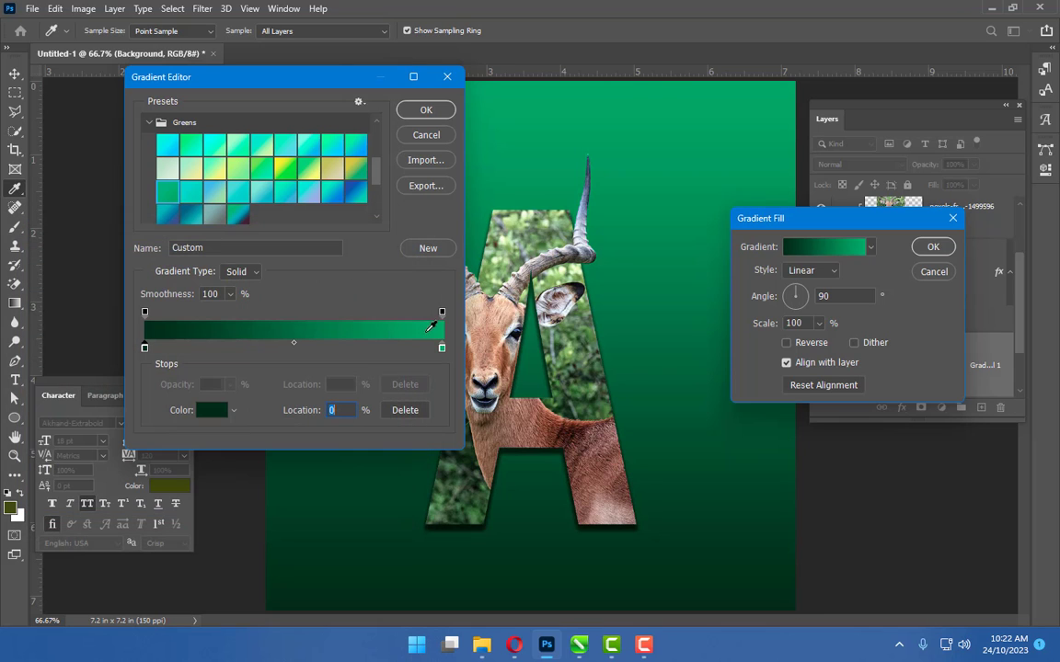
# Set the gradient's right colour stop to green 5f8d41 and confirm the gradient editor
pyautogui.doubleClick(441, 349)
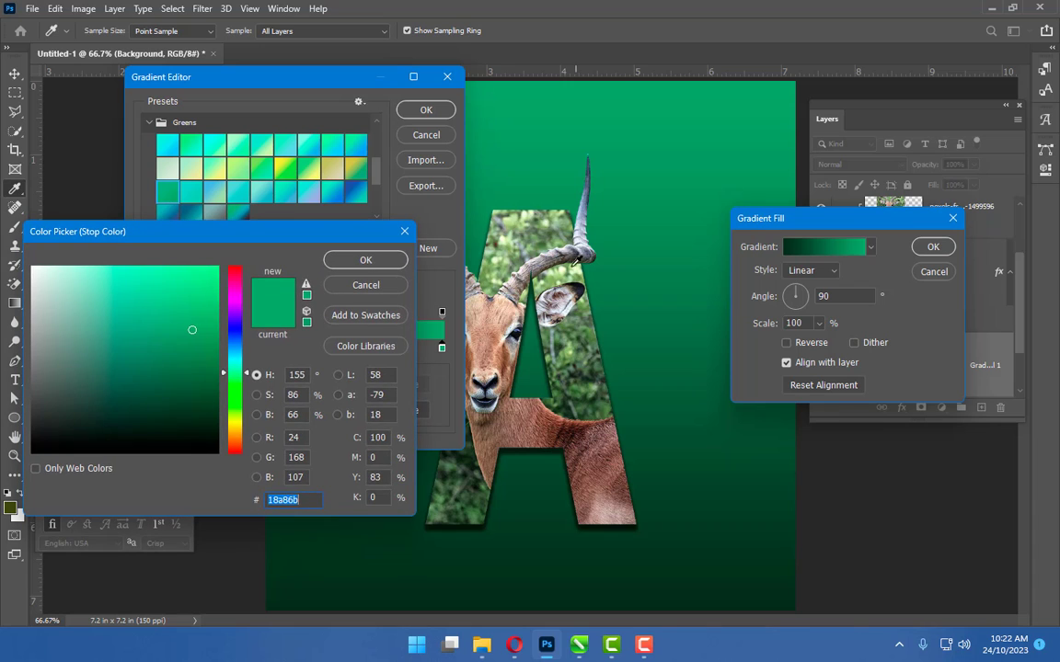
pyautogui.click(515, 255)
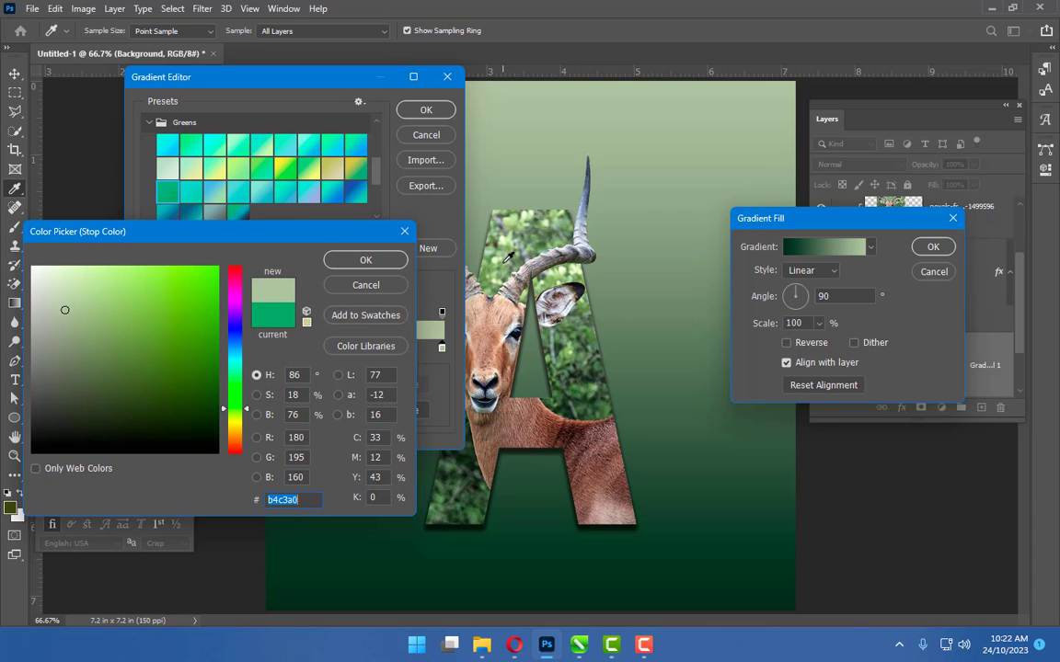
pyautogui.click(503, 263)
pyautogui.click(489, 282)
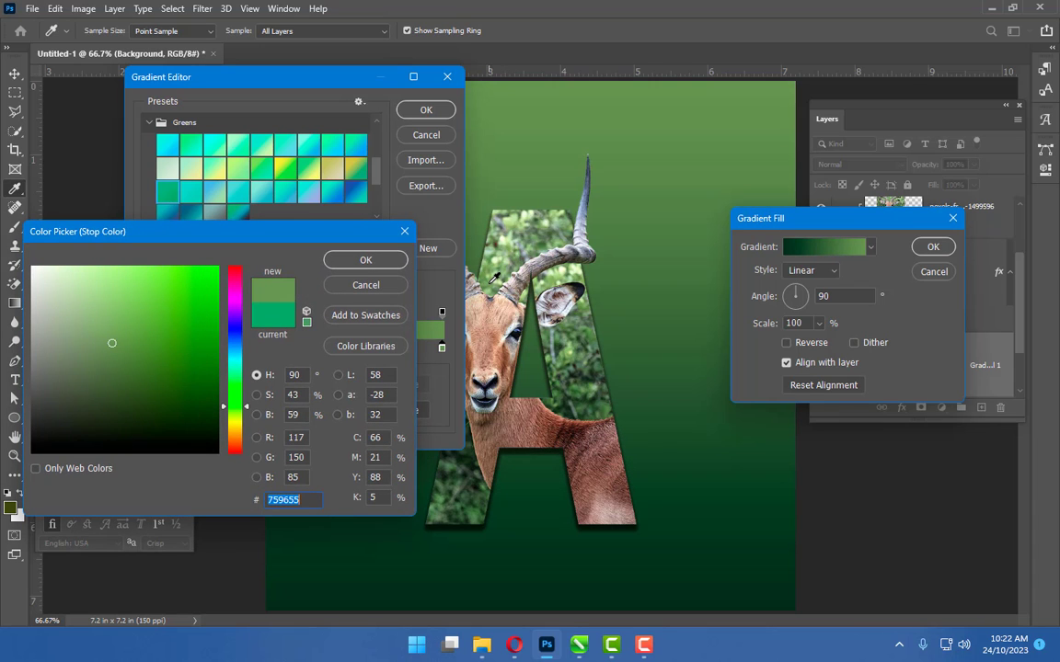
pyautogui.click(573, 350)
pyautogui.click(584, 358)
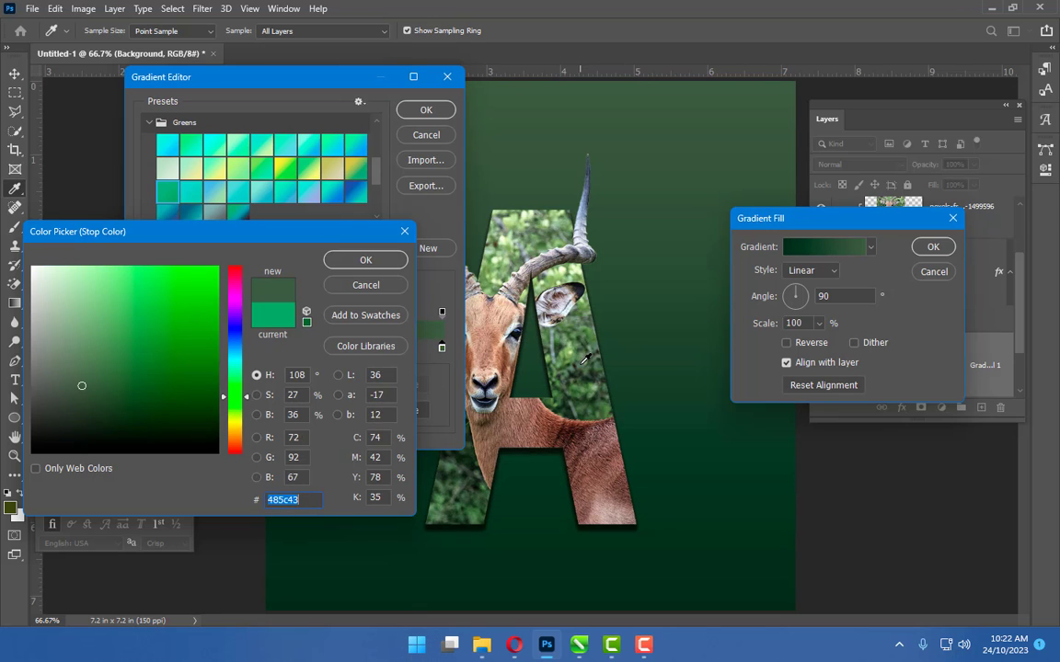
pyautogui.click(585, 352)
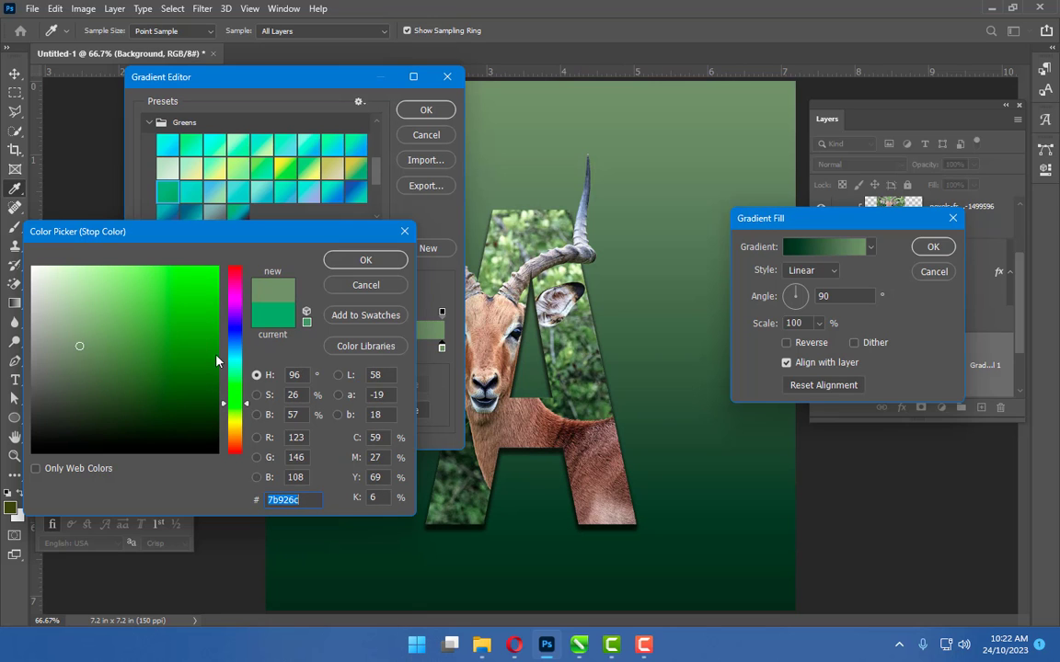
pyautogui.moveTo(87, 366); pyautogui.dragTo(132, 350)
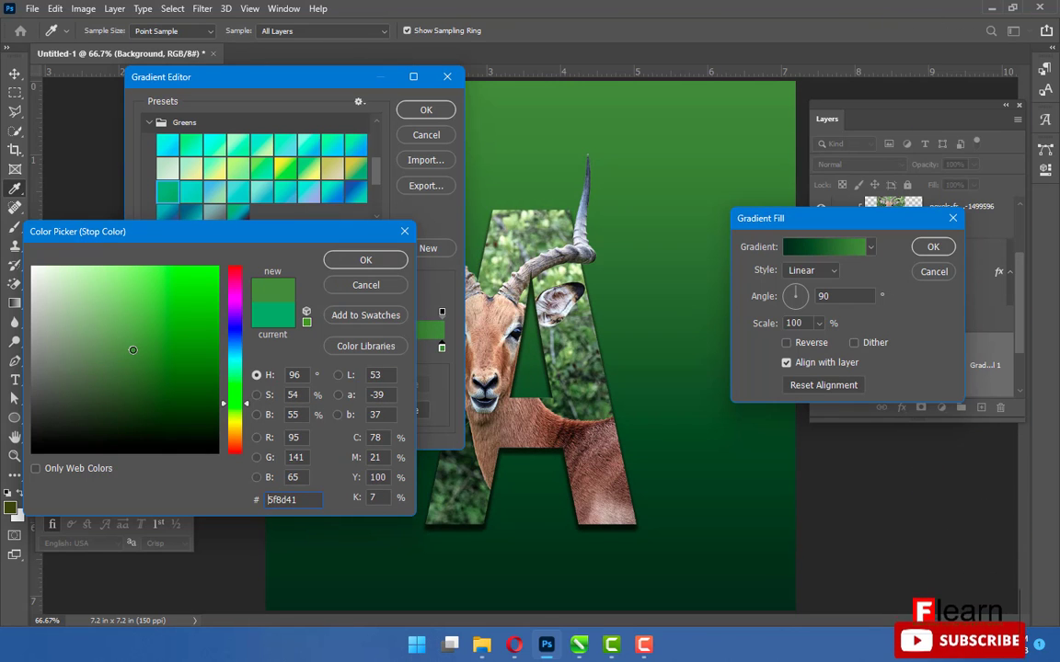
pyautogui.click(366, 261)
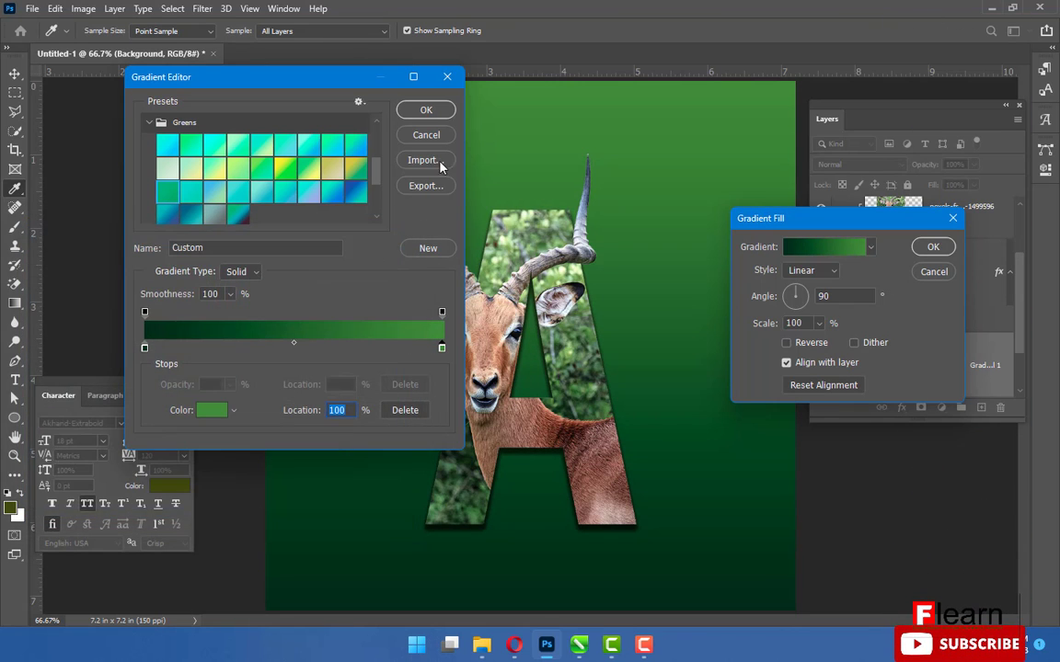
pyautogui.click(426, 111)
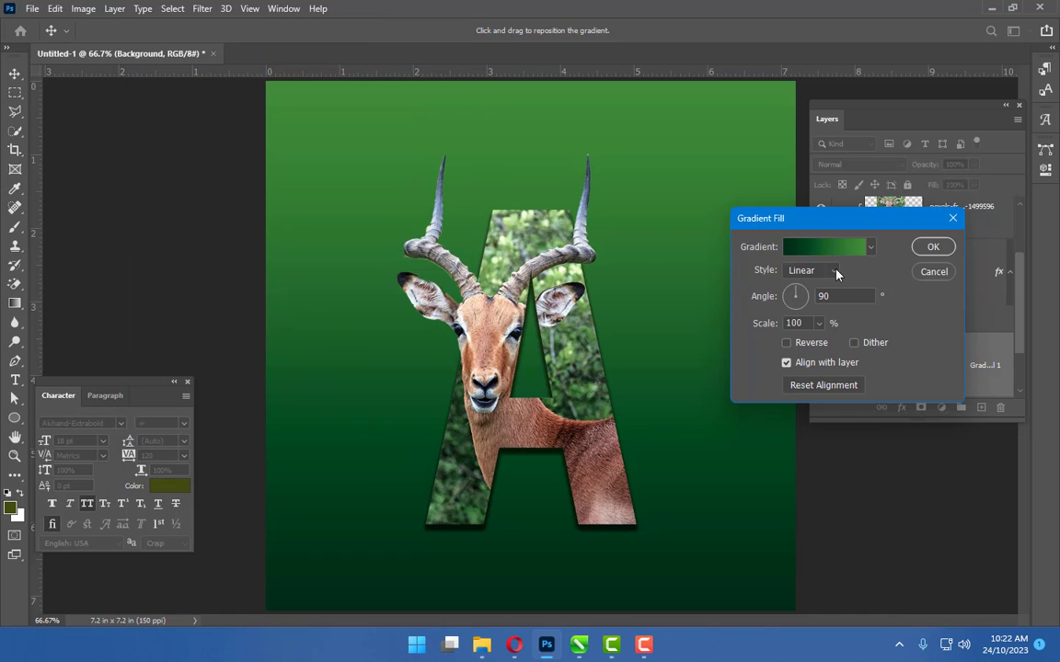
# Change the gradient fill to Radial style, reversed, with a scale of about 221%, and apply it
pyautogui.click(836, 273)
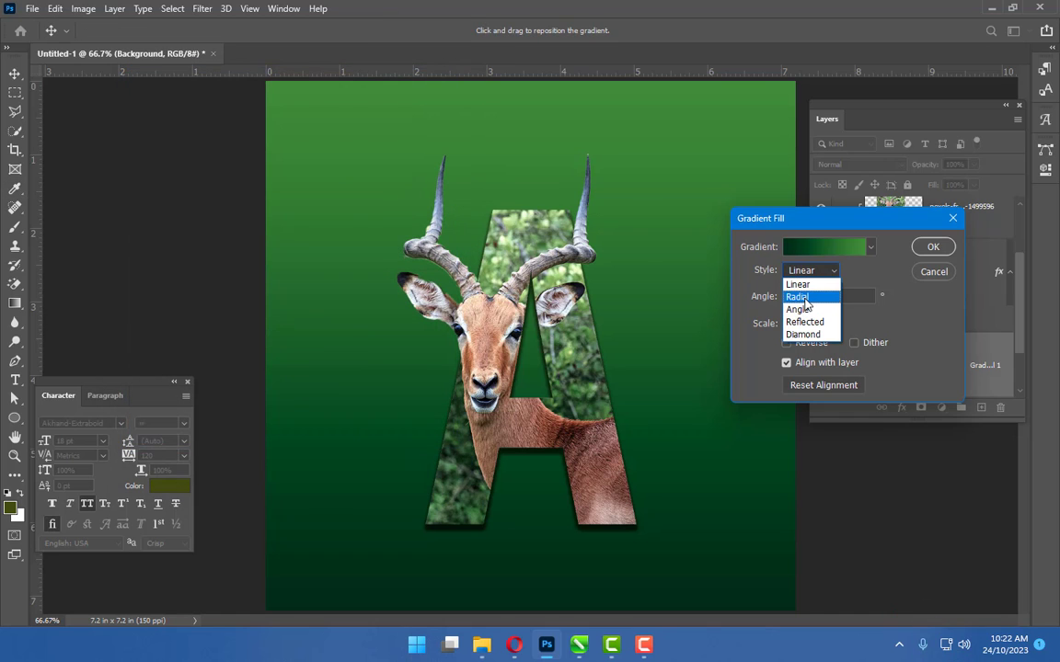
pyautogui.click(806, 298)
pyautogui.click(785, 343)
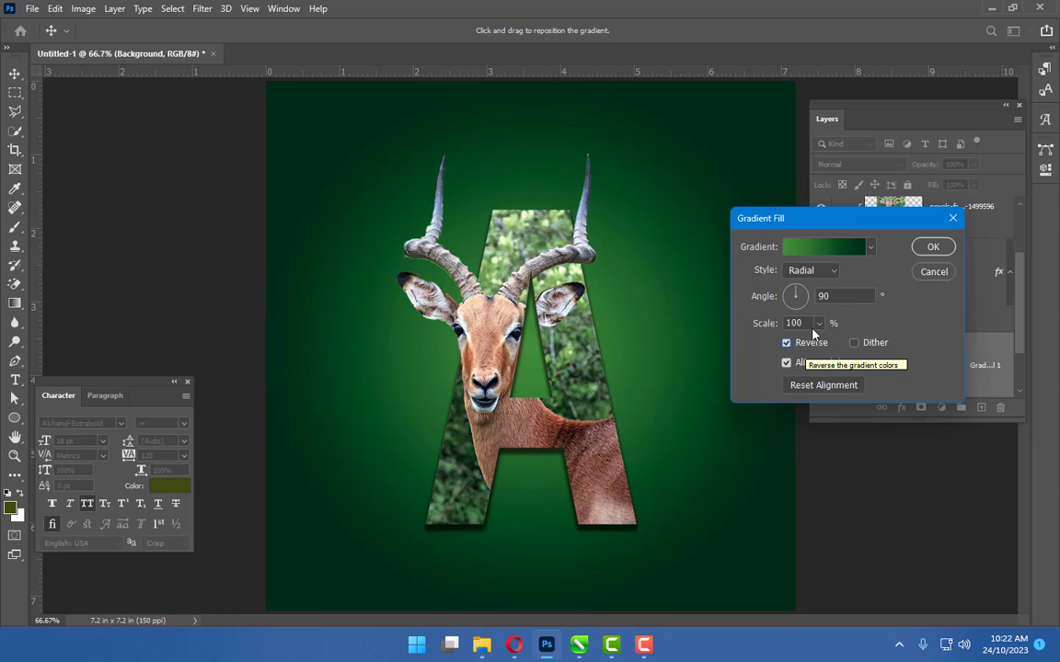
pyautogui.click(818, 323)
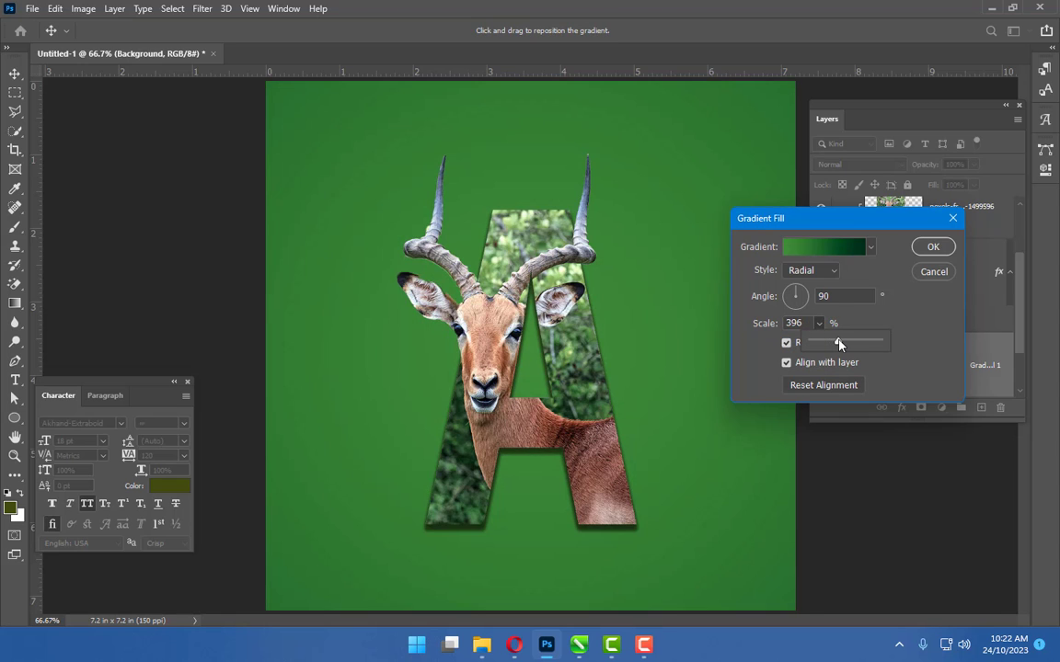
pyautogui.moveTo(837, 342); pyautogui.dragTo(827, 344)
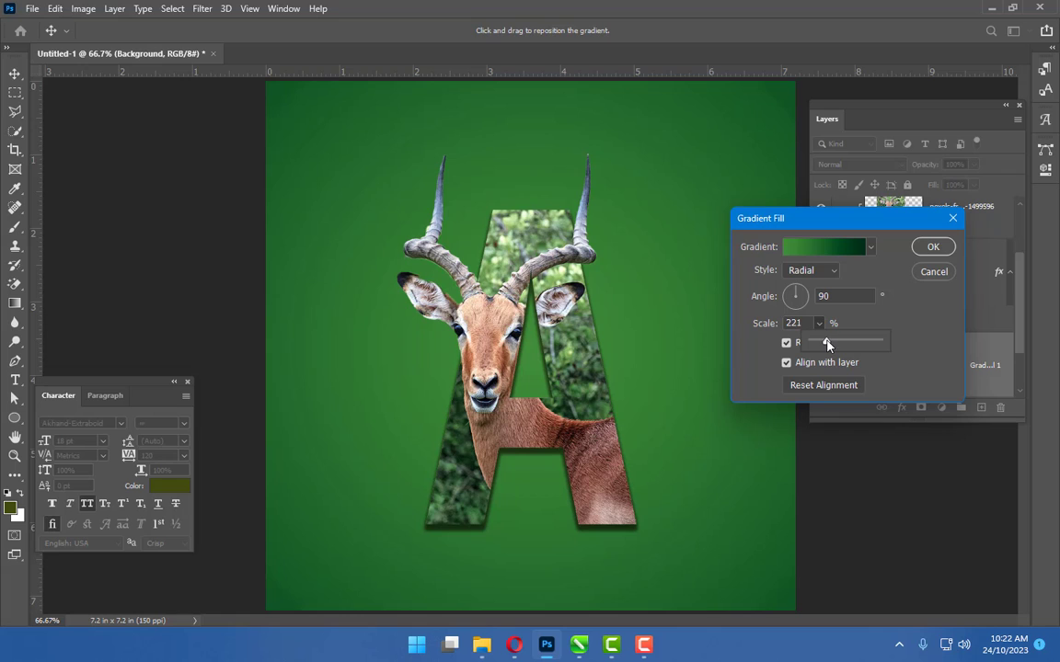
pyautogui.click(933, 248)
# Add an Antelope text line below the letter A and move its layer to the top of the stack
pyautogui.click(16, 381)
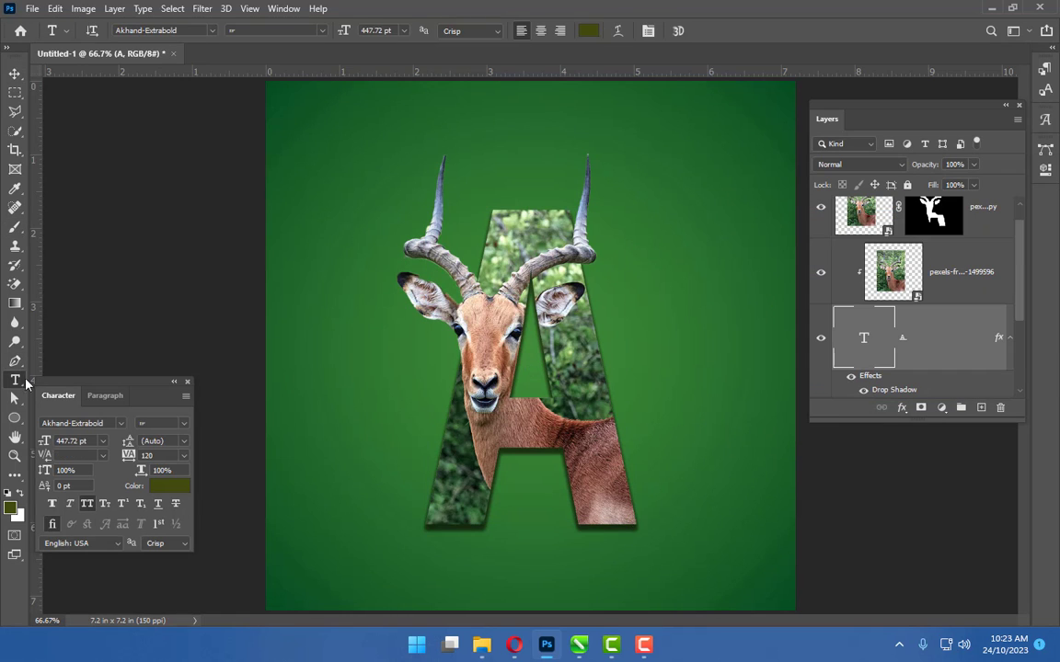
pyautogui.click(288, 524)
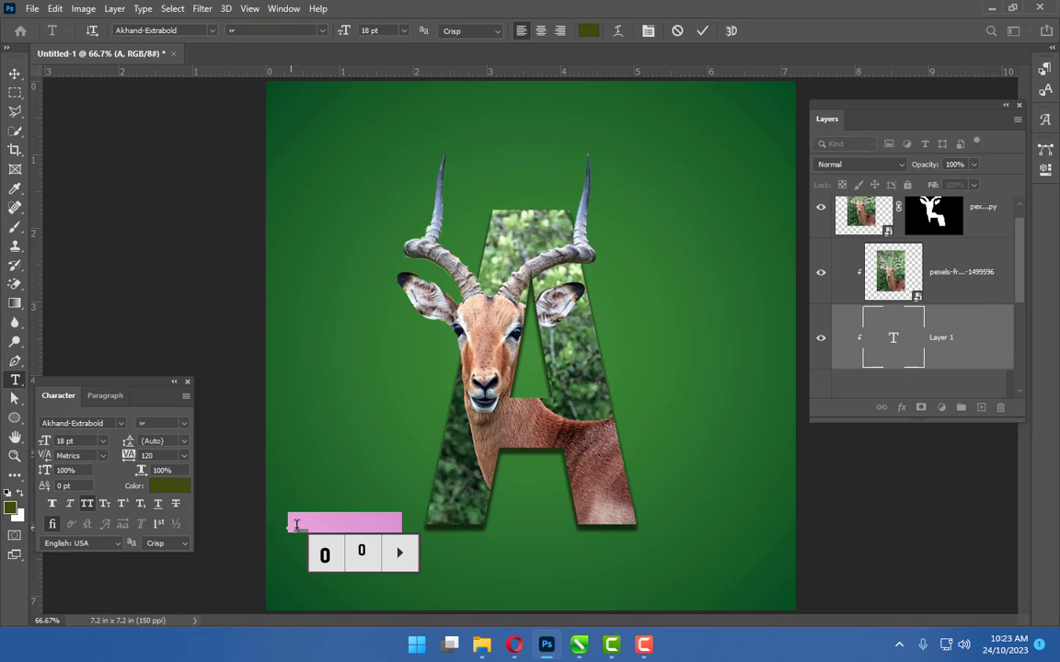
pyautogui.press('BackSpace')
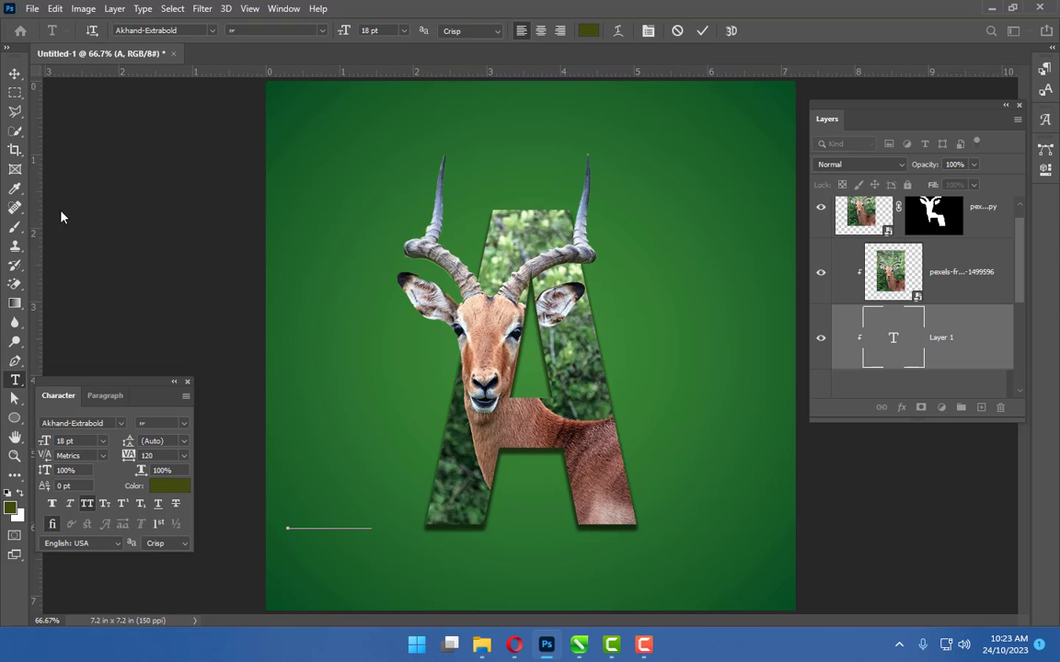
pyautogui.click(14, 73)
pyautogui.moveTo(397, 564); pyautogui.dragTo(600, 597)
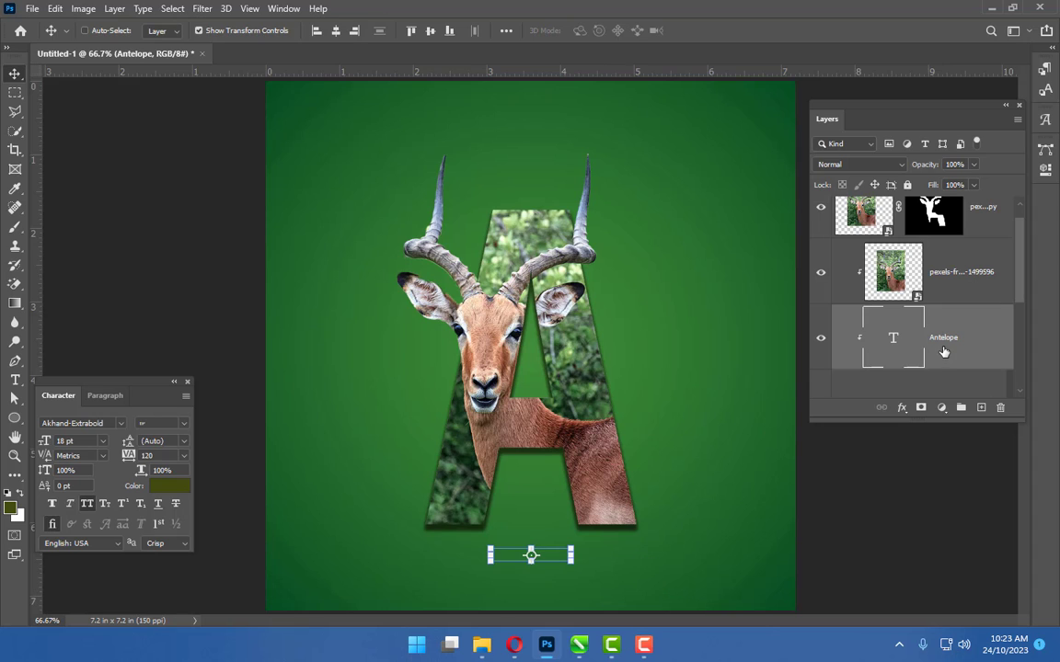
pyautogui.hotkey('ctrl', ']')
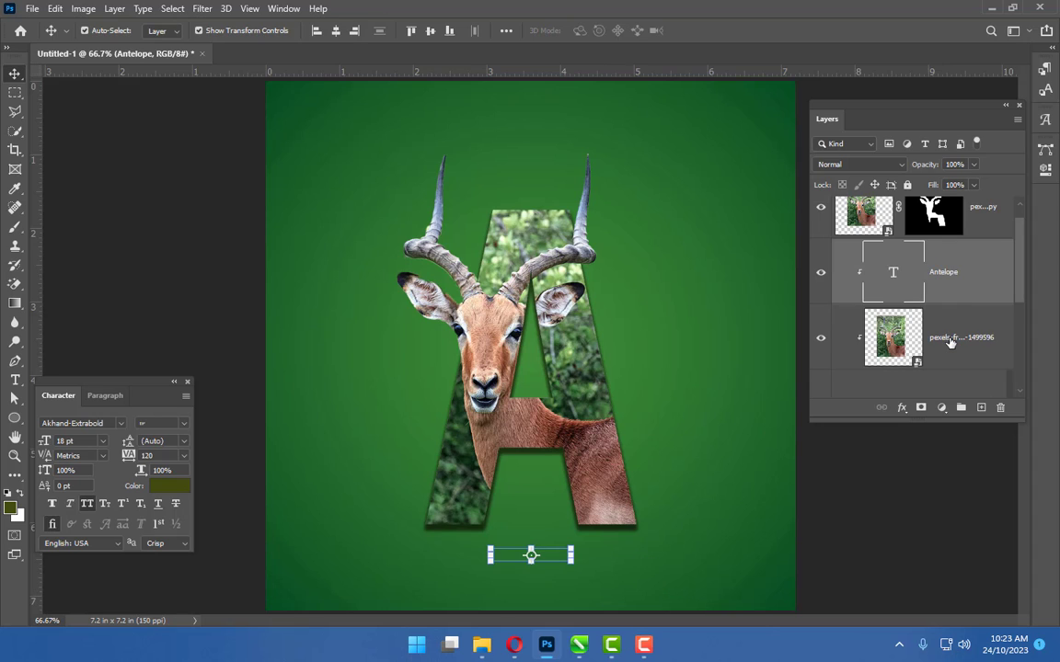
pyautogui.hotkey('ctrl', ']')
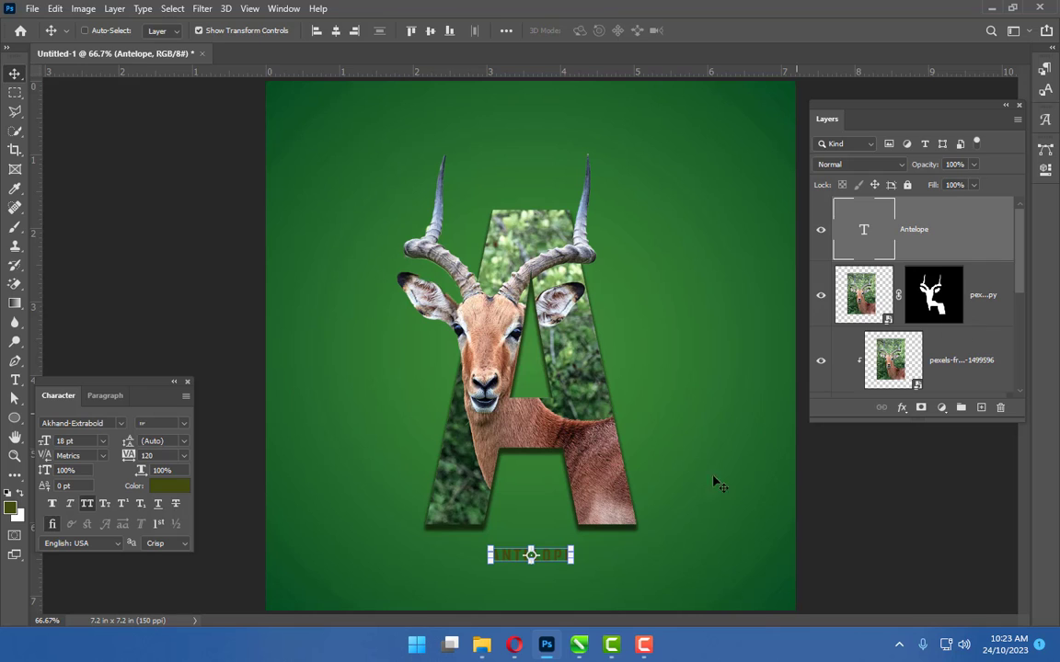
# Set the Antelope text colour to light green 91ae61
pyautogui.doubleClick(557, 555)
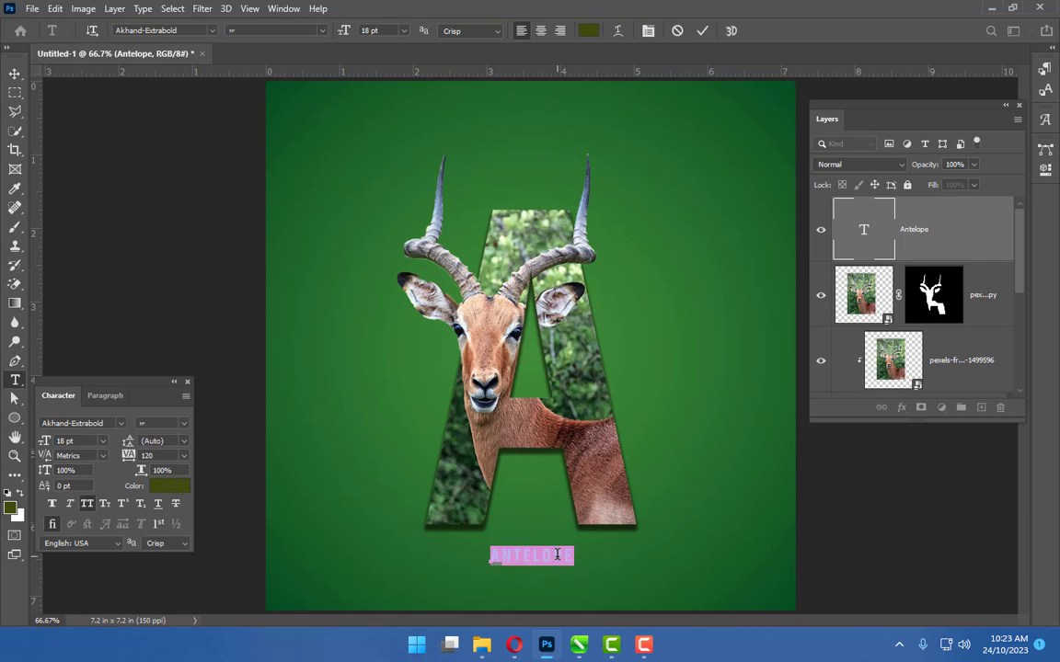
pyautogui.click(589, 30)
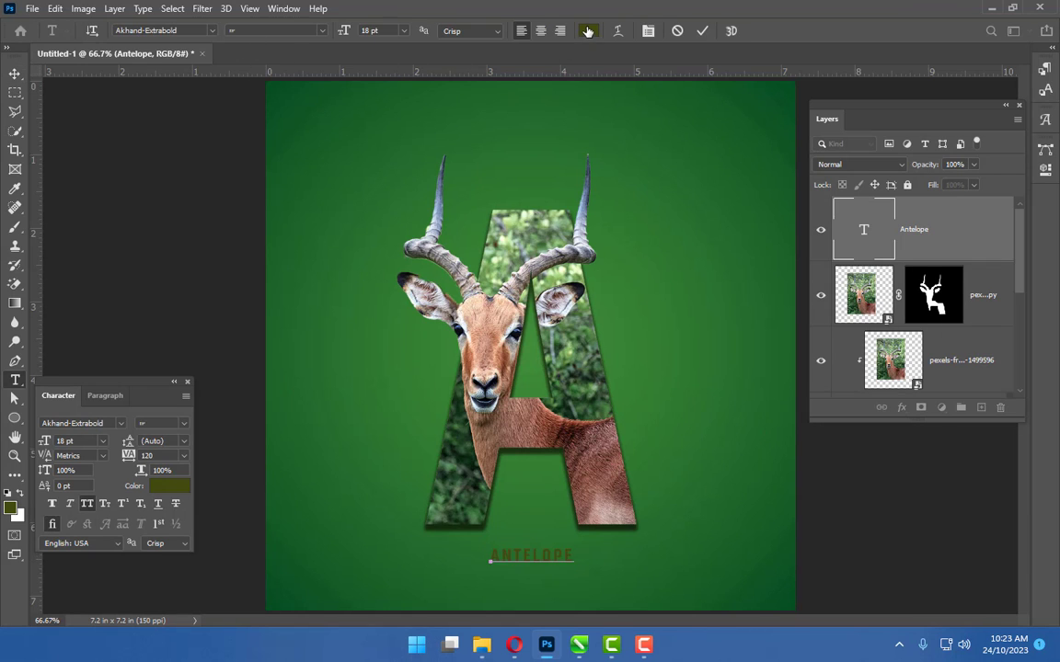
pyautogui.click(572, 338)
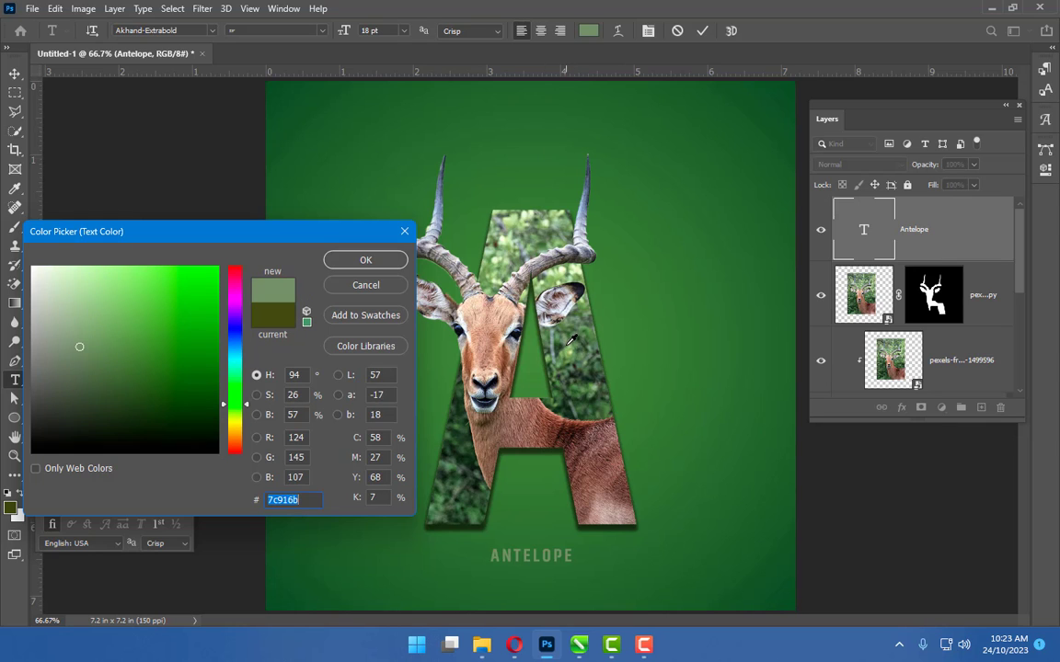
pyautogui.click(554, 273)
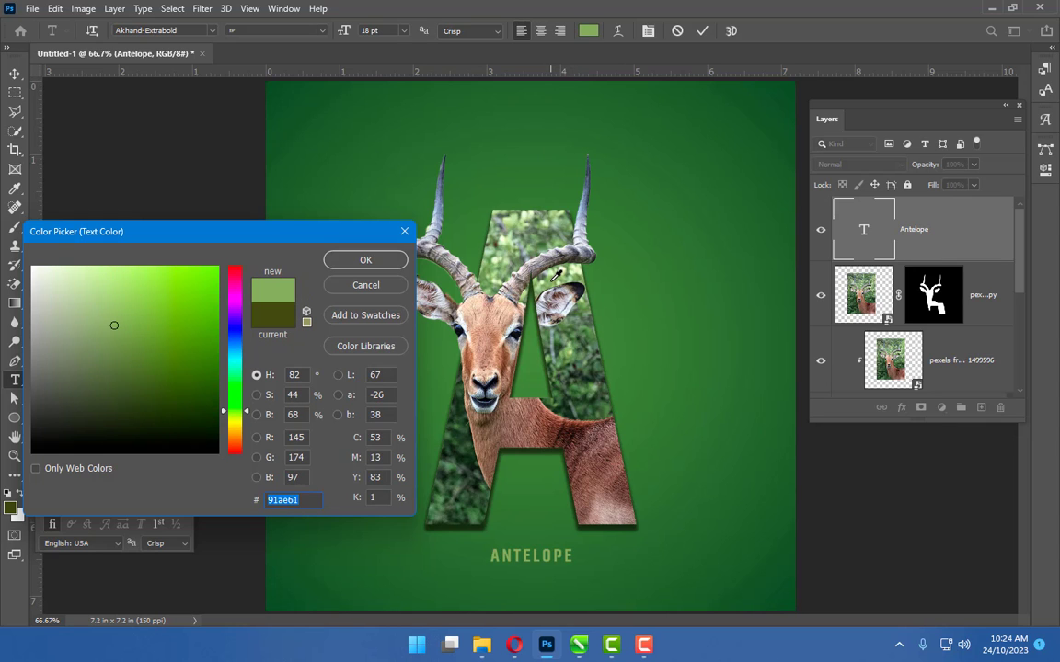
pyautogui.click(365, 261)
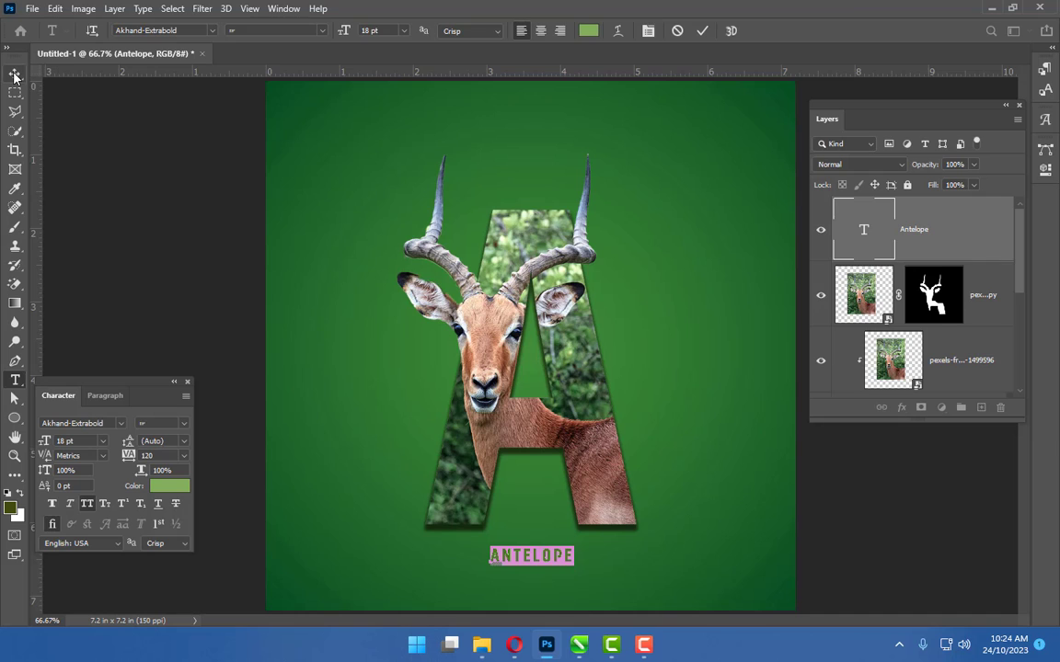
# Scale the Antelope text up to about 210% and center it beneath the letter A
pyautogui.click(15, 73)
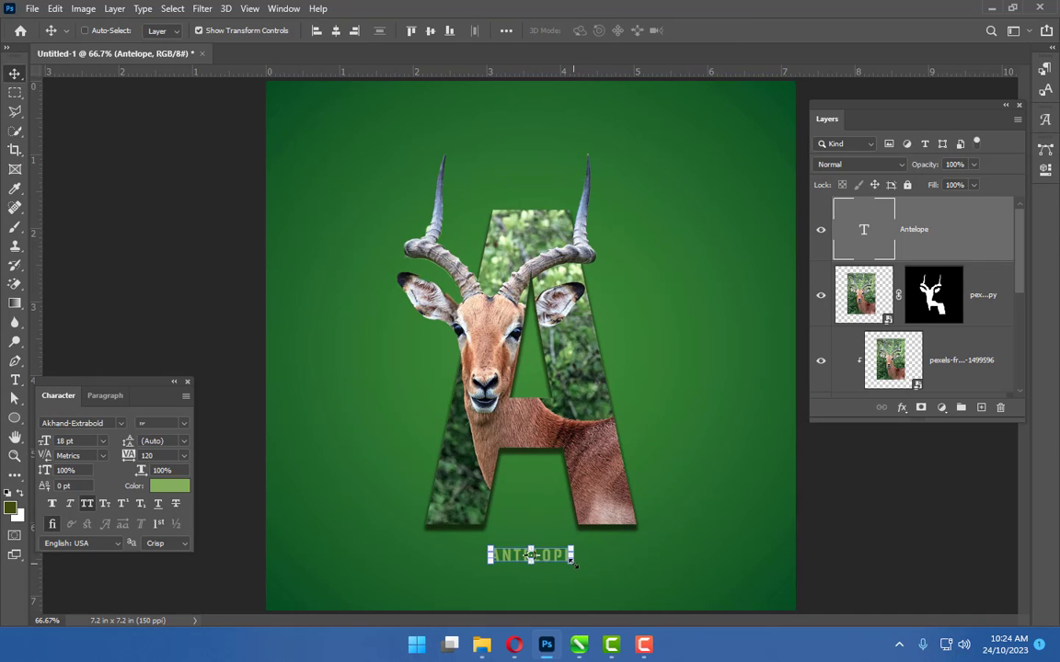
pyautogui.moveTo(572, 564); pyautogui.dragTo(647, 582)
pyautogui.moveTo(494, 584); pyautogui.dragTo(470, 587)
pyautogui.moveTo(632, 573); pyautogui.dragTo(608, 575)
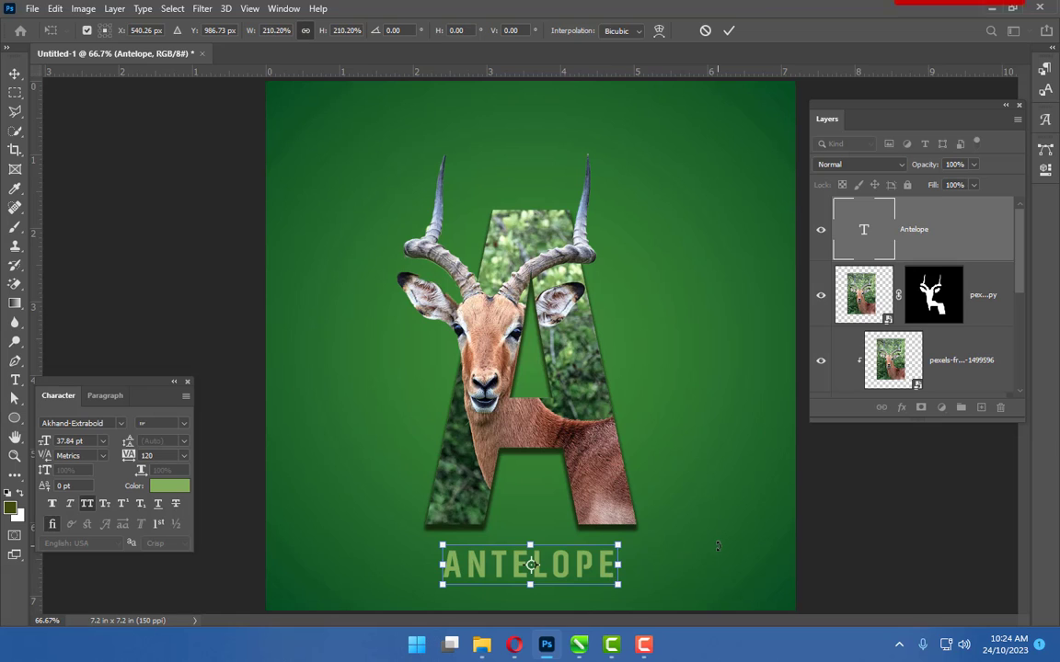
pyautogui.press('Return')
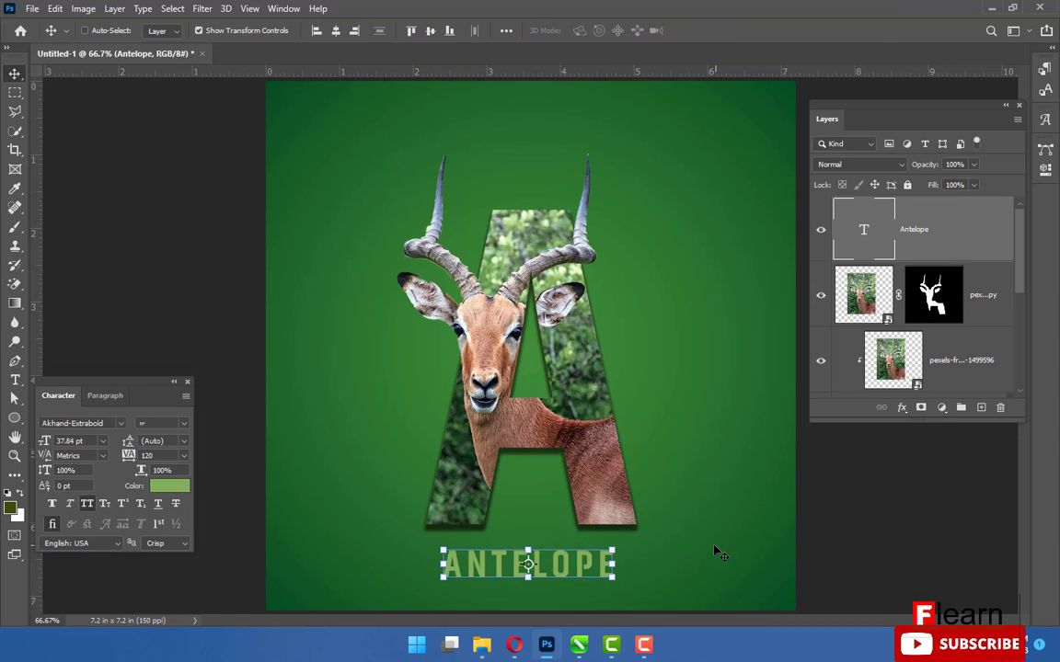
pyautogui.moveTo(546, 561); pyautogui.dragTo(552, 572)
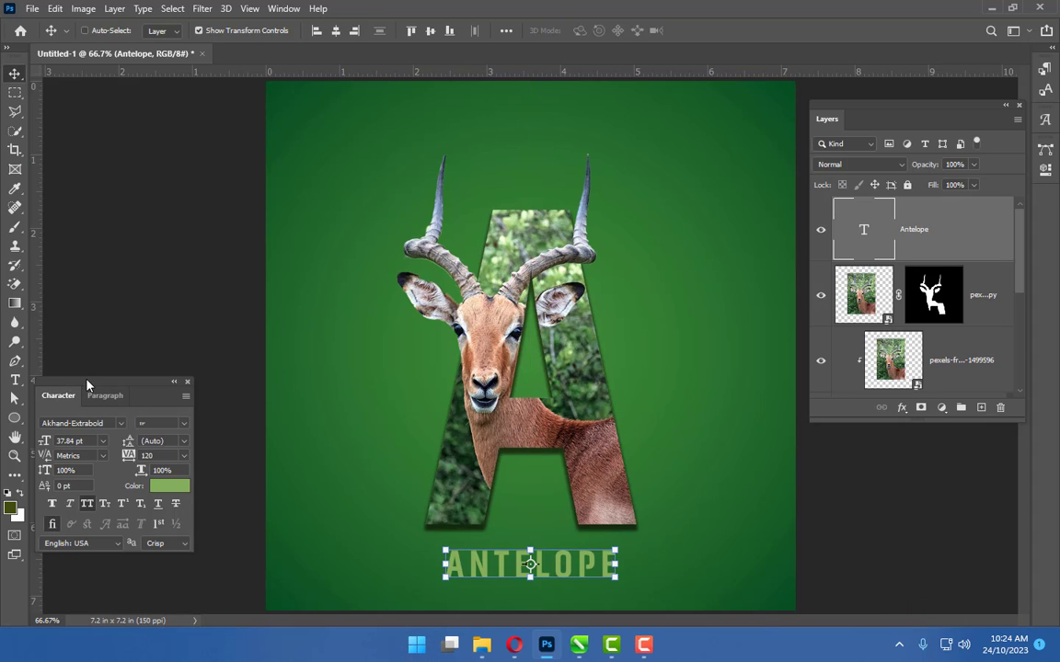
# Select the Brush tool and set the foreground colour to dark green 162709
pyautogui.click(15, 226)
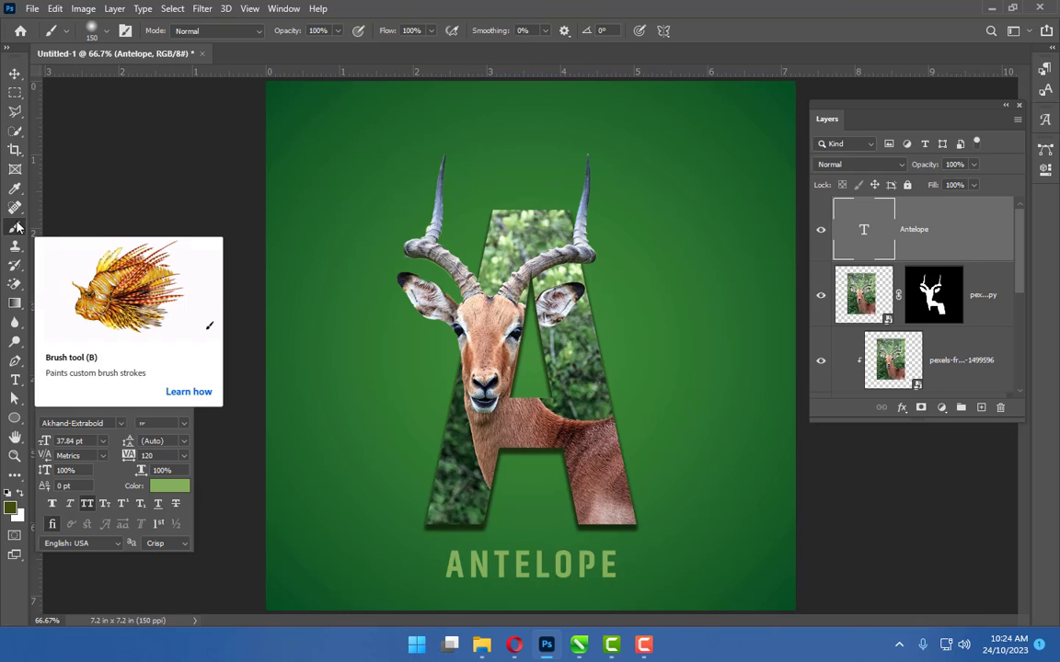
pyautogui.click(10, 507)
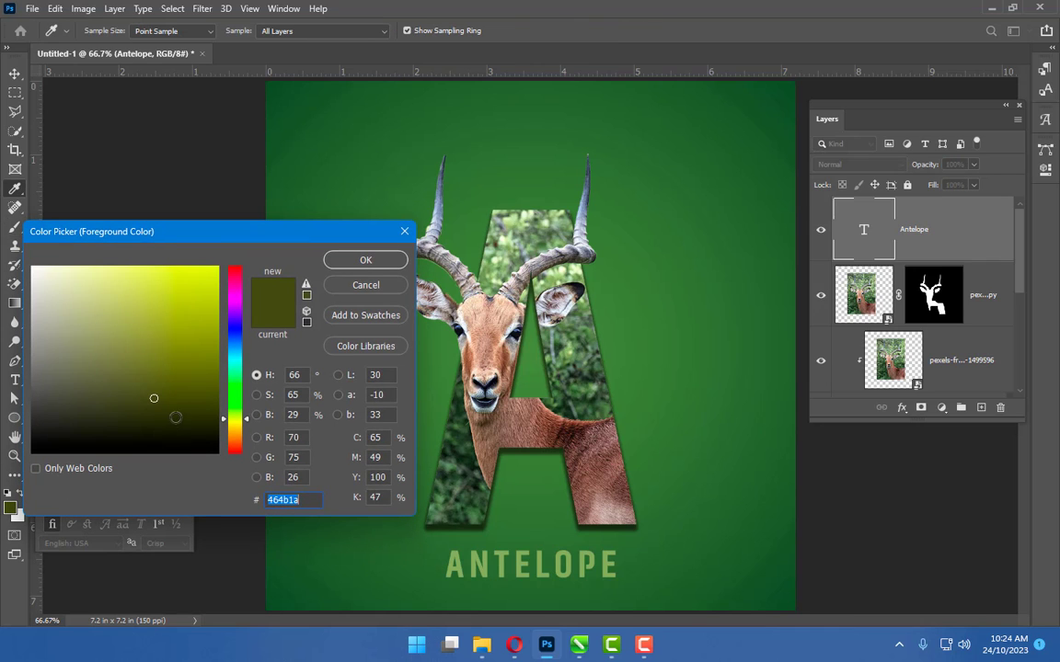
pyautogui.click(197, 422)
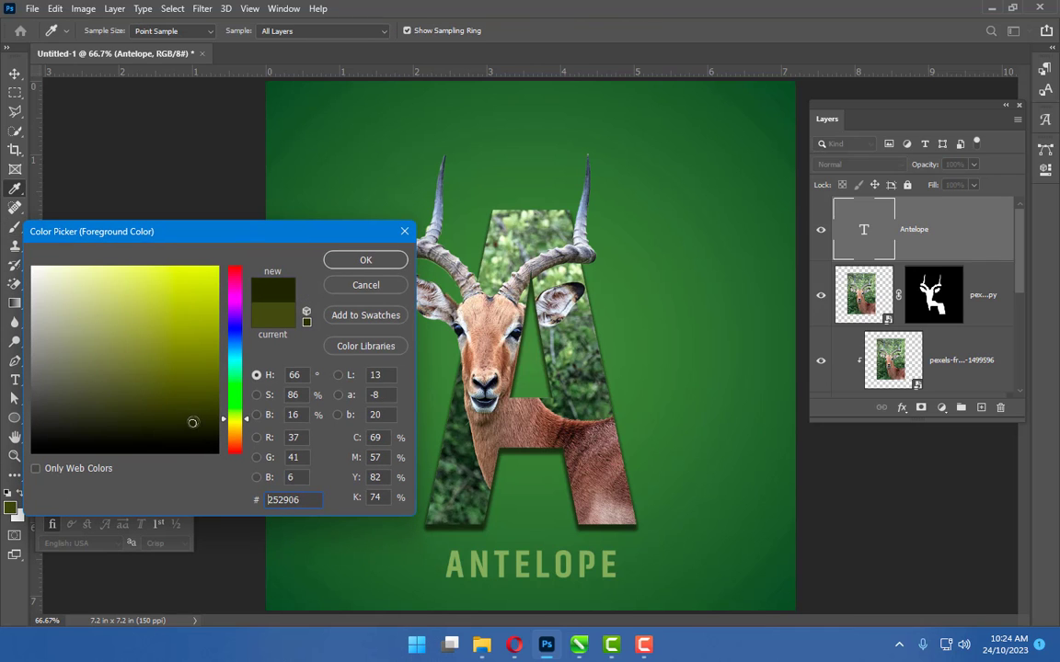
pyautogui.moveTo(235, 416); pyautogui.dragTo(235, 405)
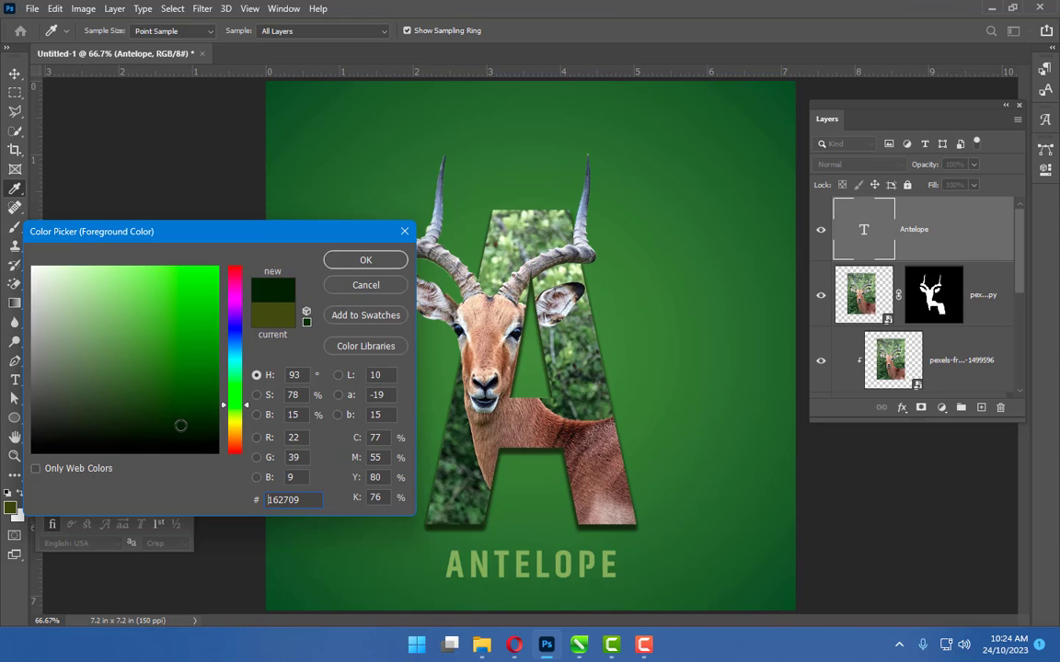
pyautogui.click(354, 261)
# Add a new empty layer directly above the Gradient Fill layer
pyautogui.scroll(-3, 935, 361)
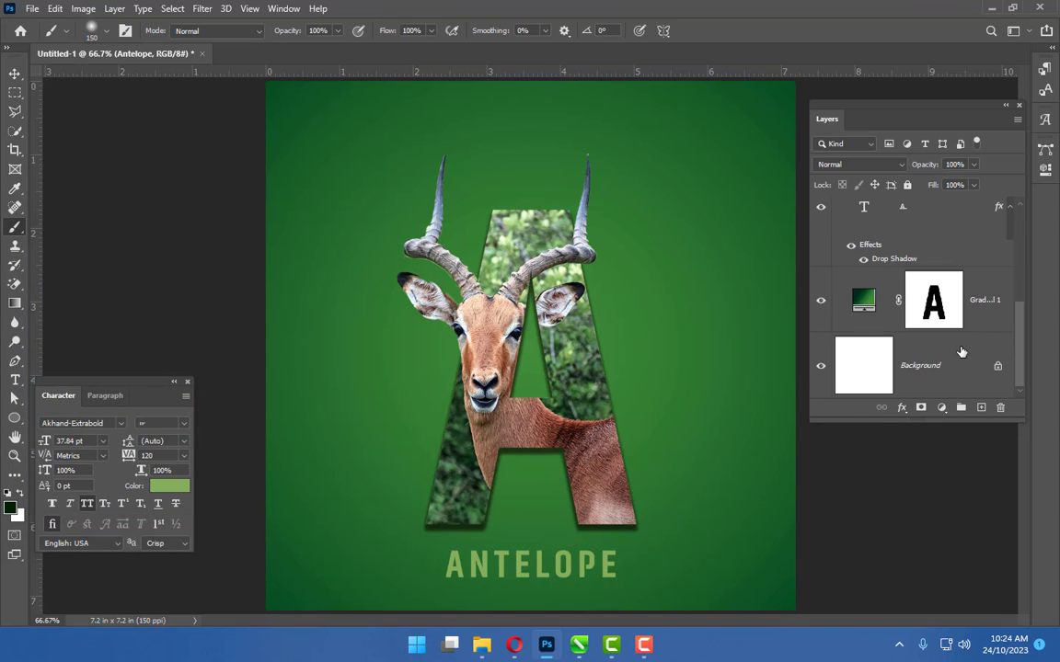
pyautogui.click(932, 368)
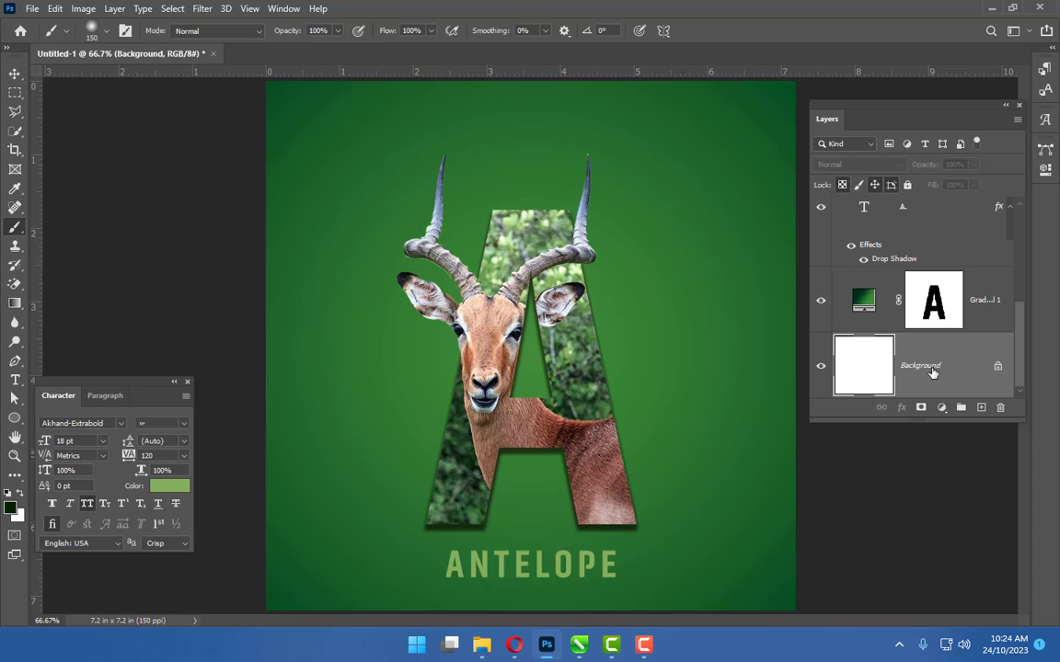
pyautogui.click(975, 299)
pyautogui.scroll(1, 977, 312)
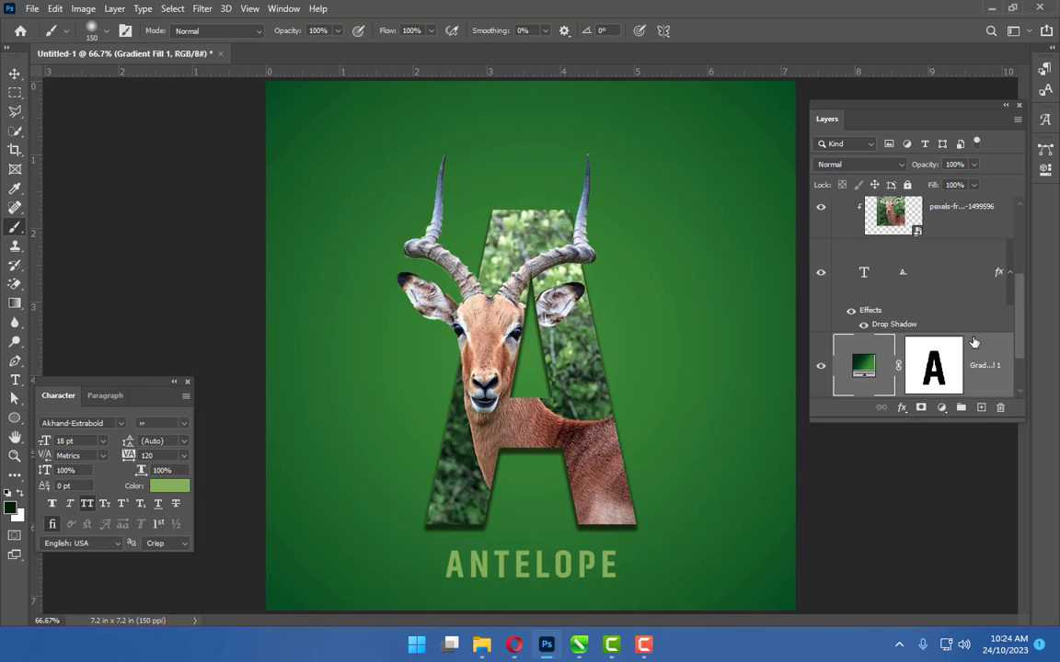
pyautogui.click(981, 407)
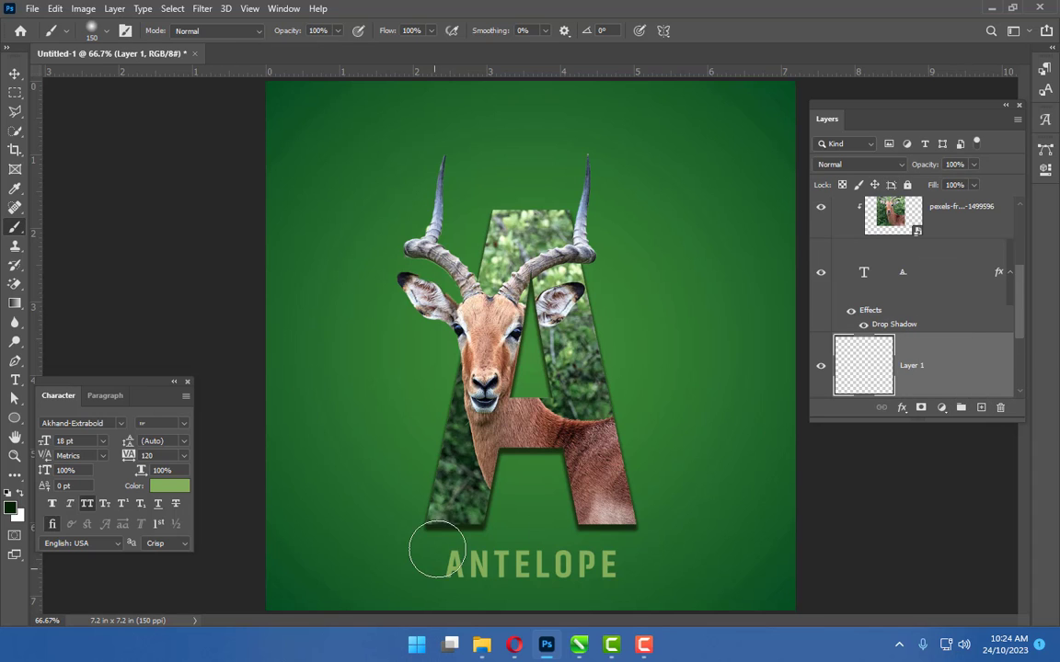
# Flatten the Soft Round brush tip into a thin horizontal ellipse in the brush settings
pyautogui.click(104, 31)
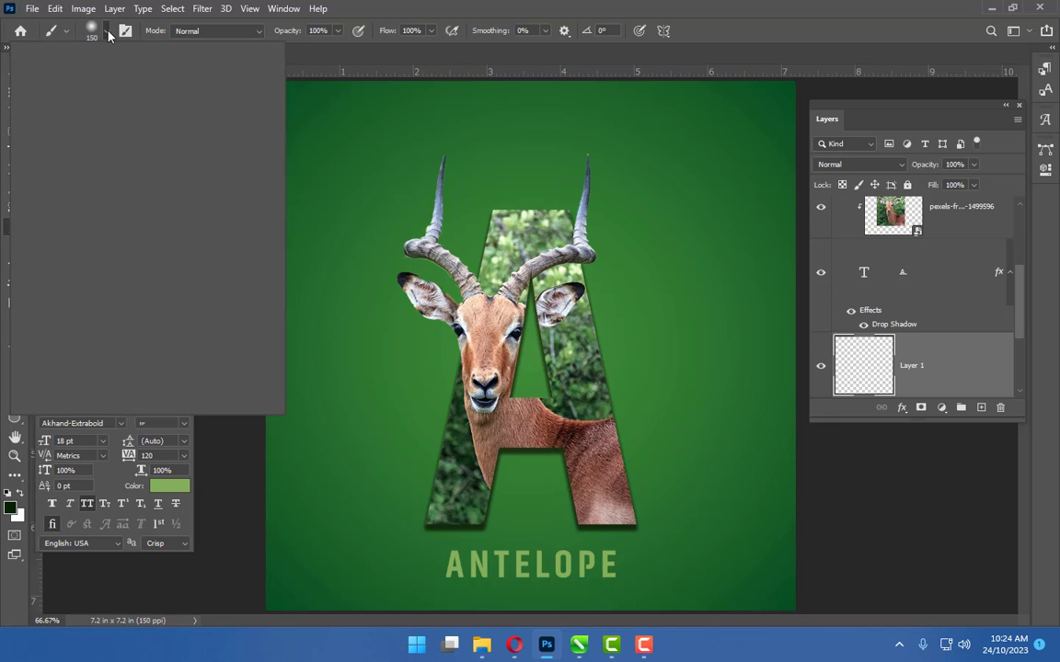
pyautogui.moveTo(45, 99); pyautogui.dragTo(45, 84)
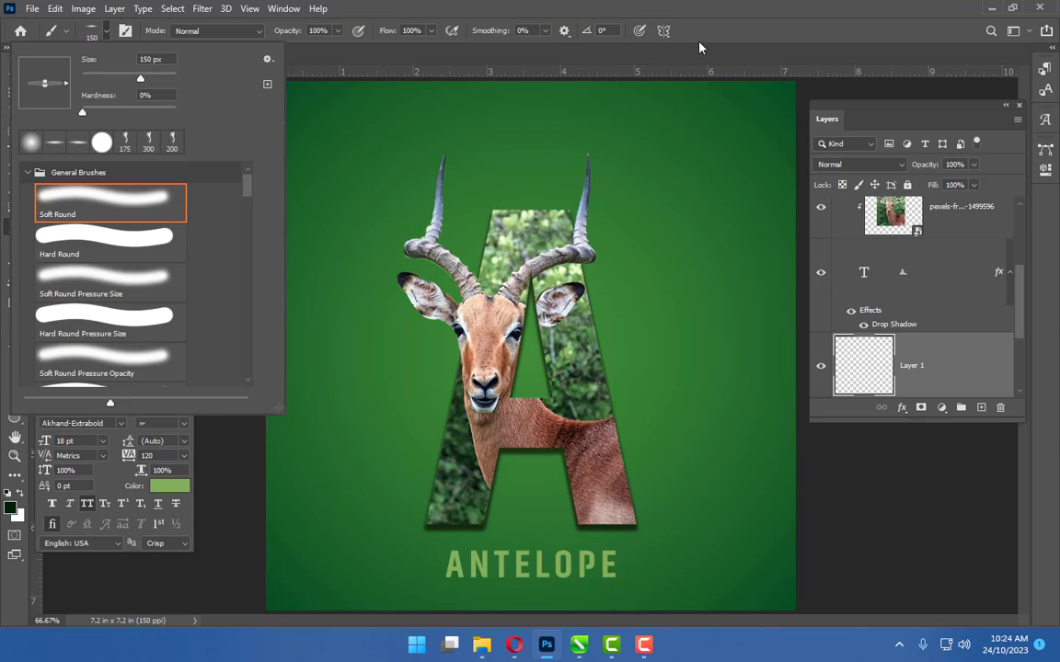
pyautogui.click(440, 305)
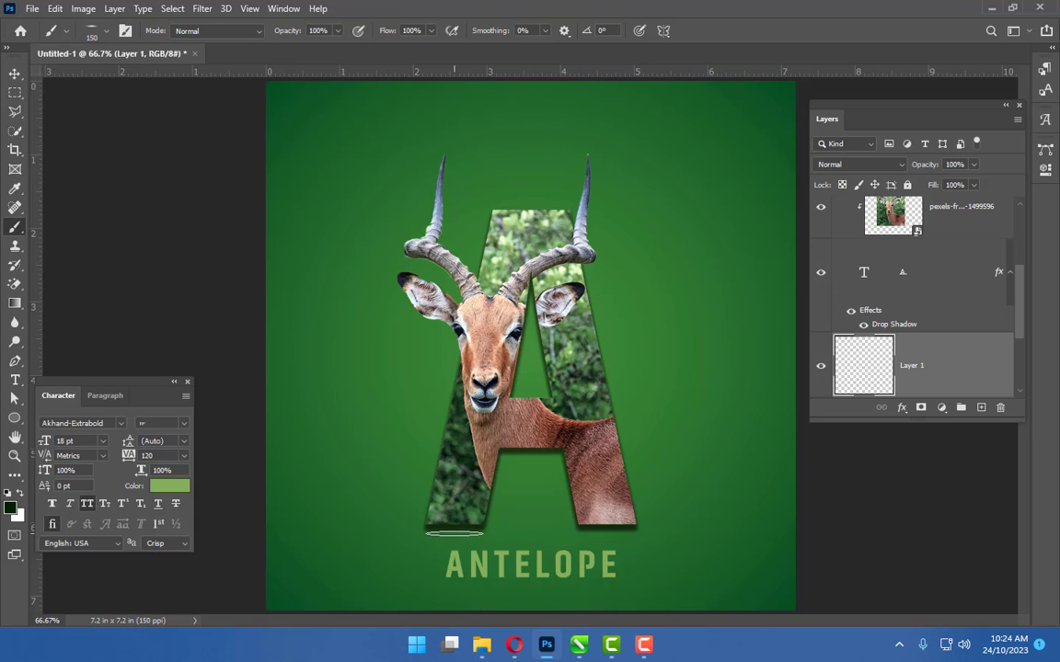
# Enlarge the brush to 300 px and paint flat dark green shadows beneath the letter A and the Antelope text on the new layer
pyautogui.press(']')
pyautogui.press(']')
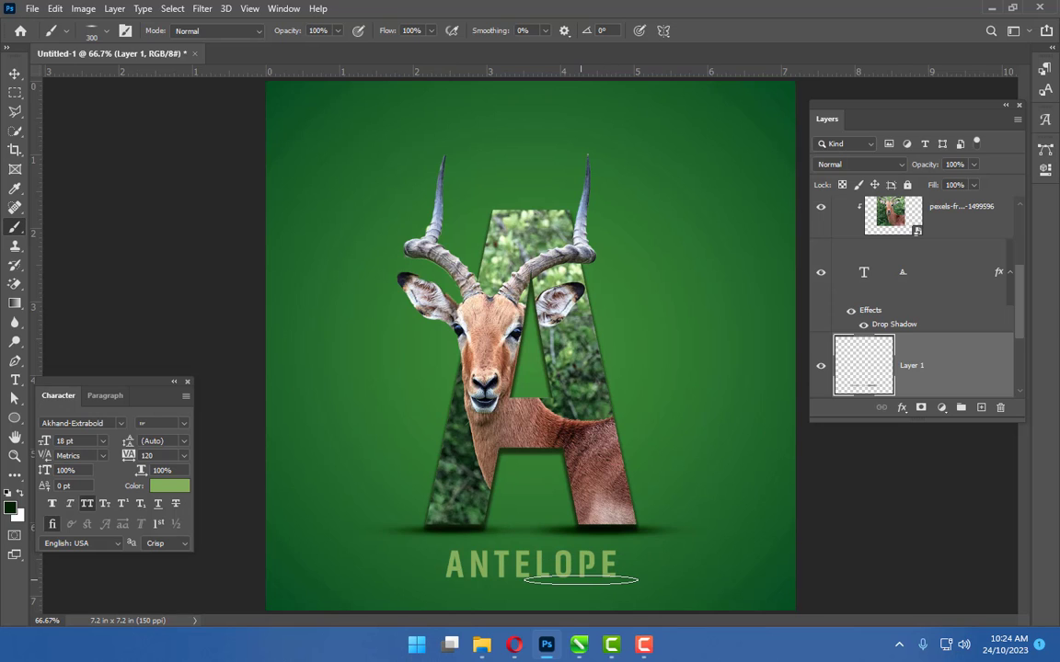
pyautogui.click(581, 581)
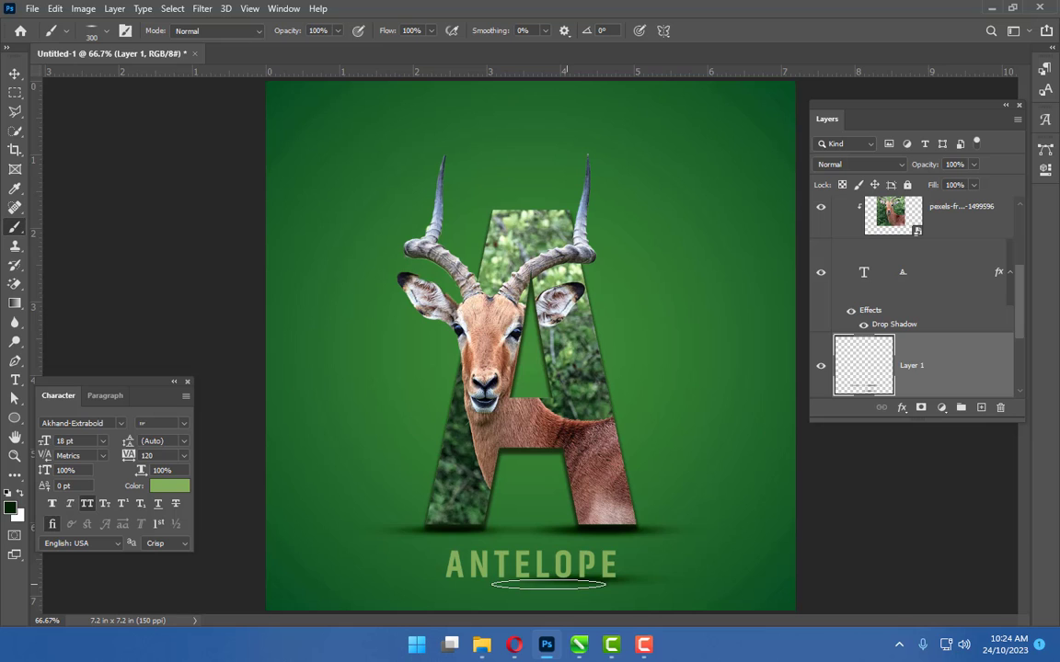
pyautogui.click(501, 582)
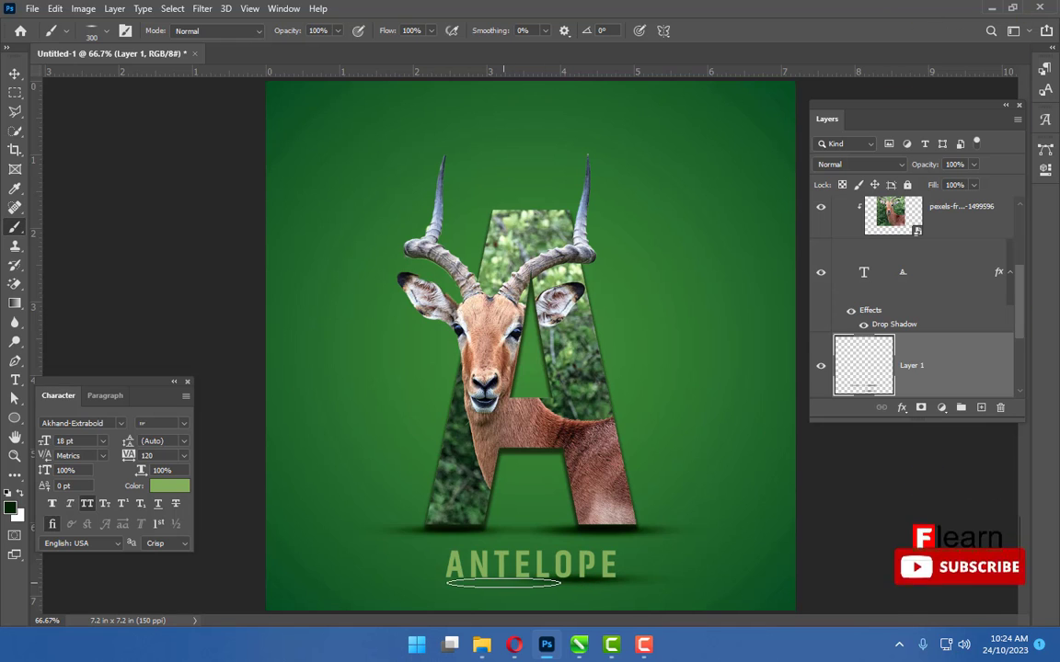
pyautogui.click(456, 577)
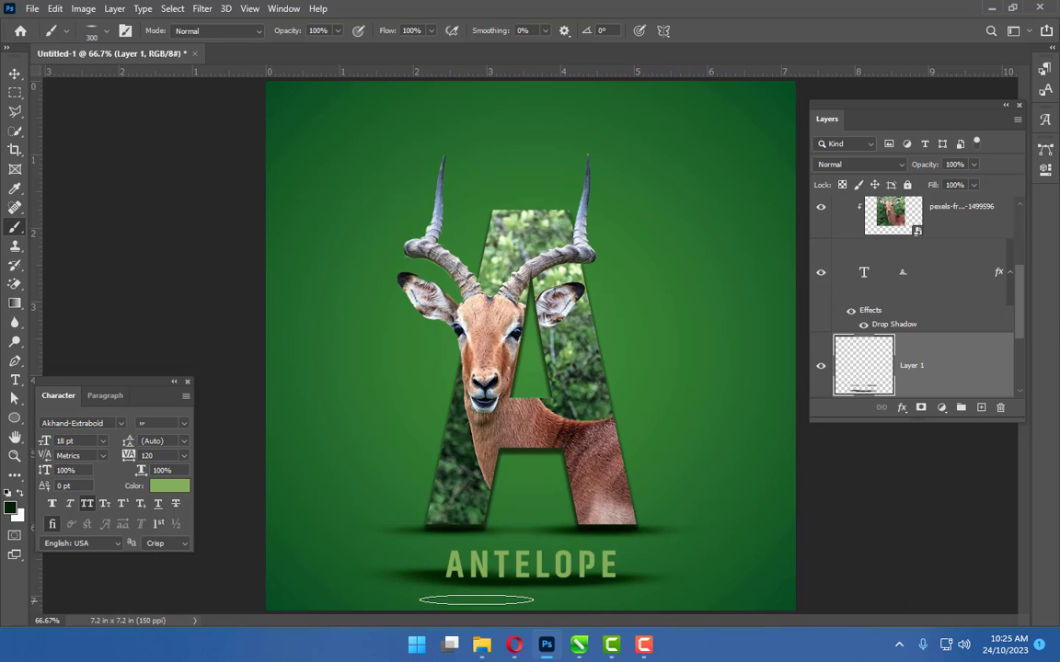
# Switch to the Move tool and lower the shadow layer's opacity to 51%
pyautogui.click(14, 75)
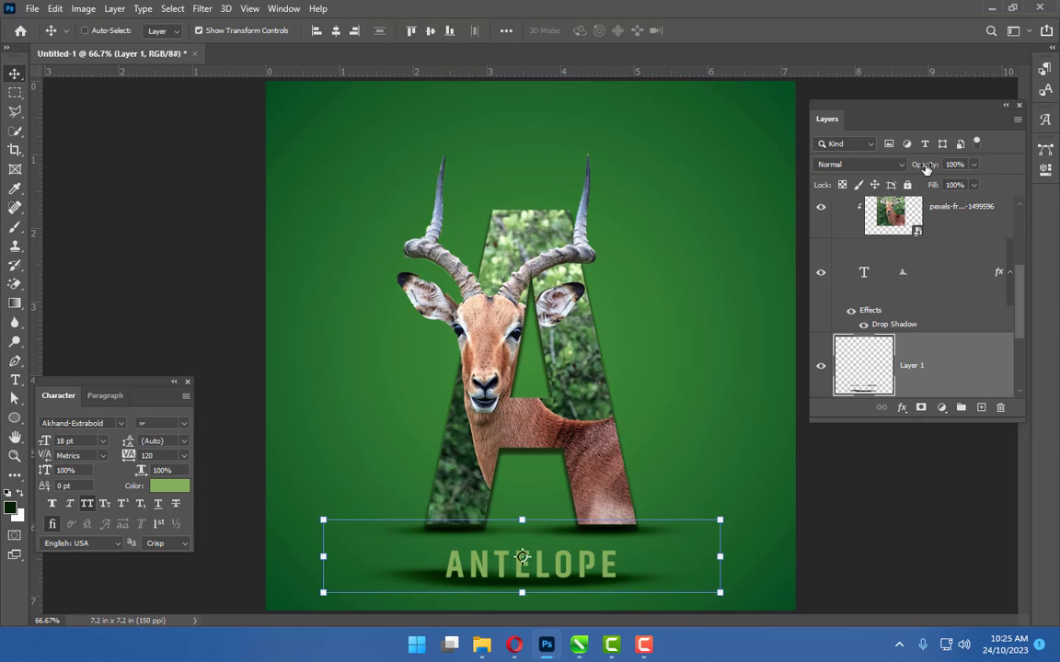
pyautogui.moveTo(925, 168); pyautogui.dragTo(891, 170)
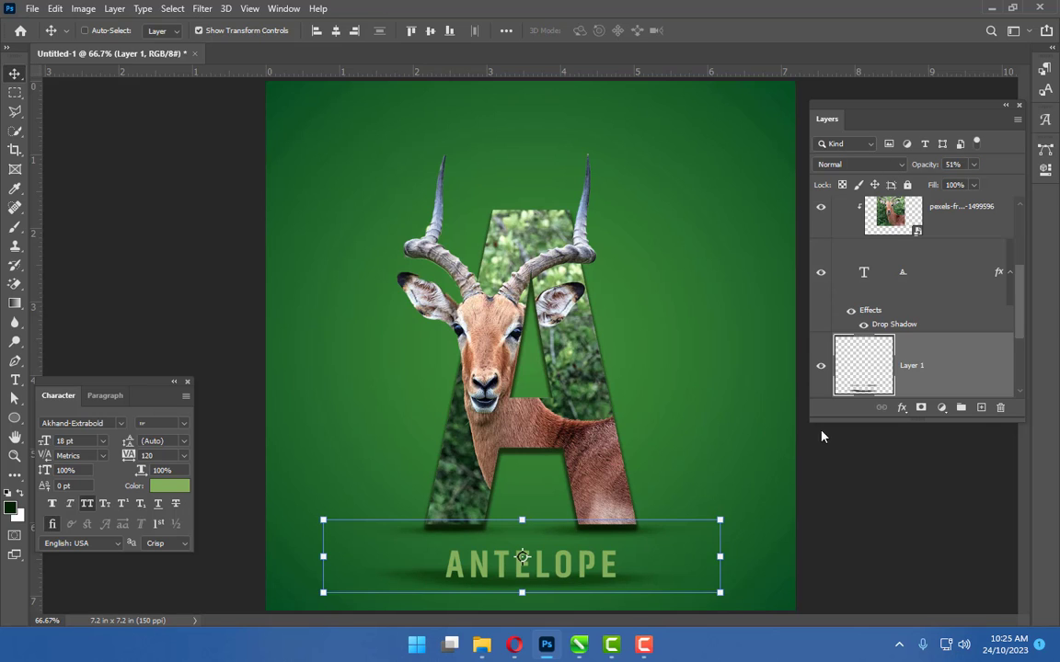